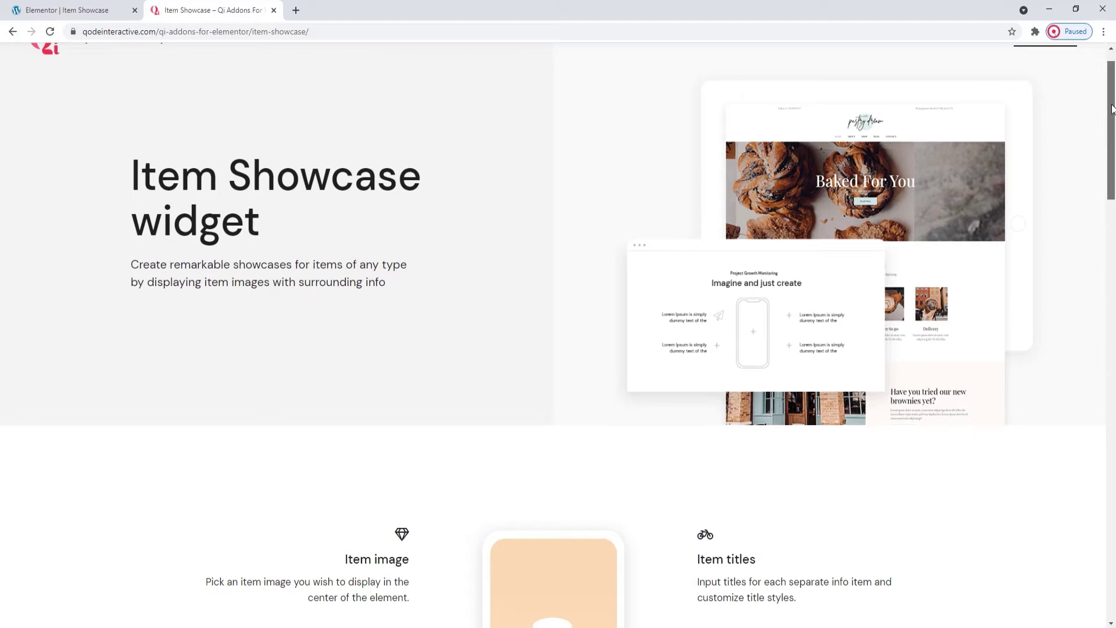
# Scroll the Qi Addons Item Showcase demo page down to the feature icons section.
pyautogui.moveTo(1112, 108); pyautogui.dragTo(1114, 192)
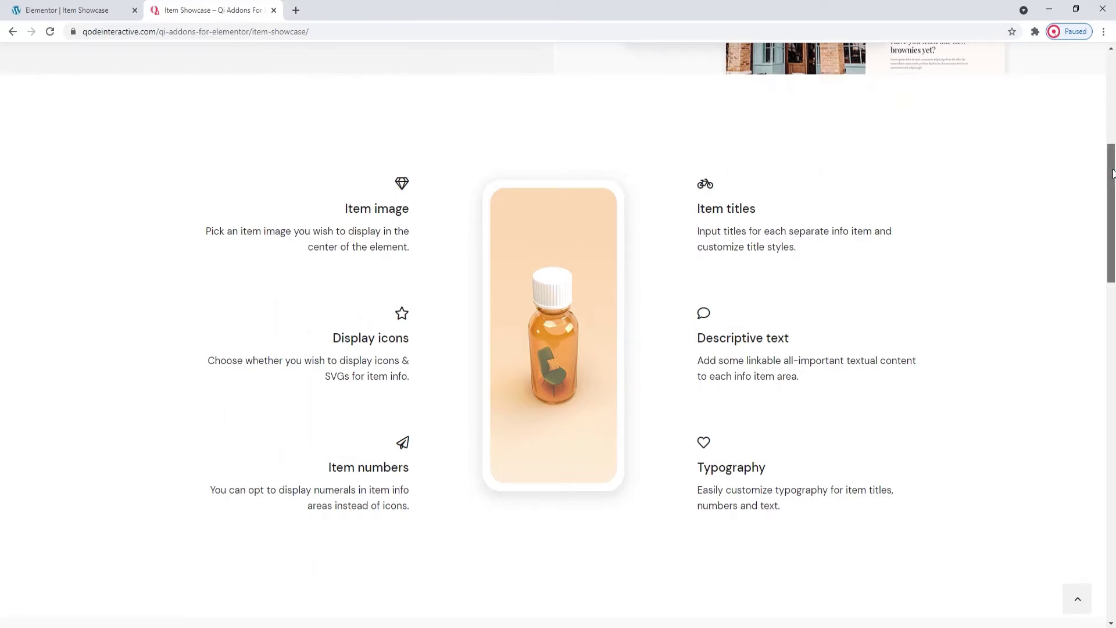
pyautogui.moveTo(1113, 172); pyautogui.dragTo(1113, 433)
# Search 'item' in the Elementor widget panel and drop Item Showcase onto the page.
pyautogui.click(64, 10)
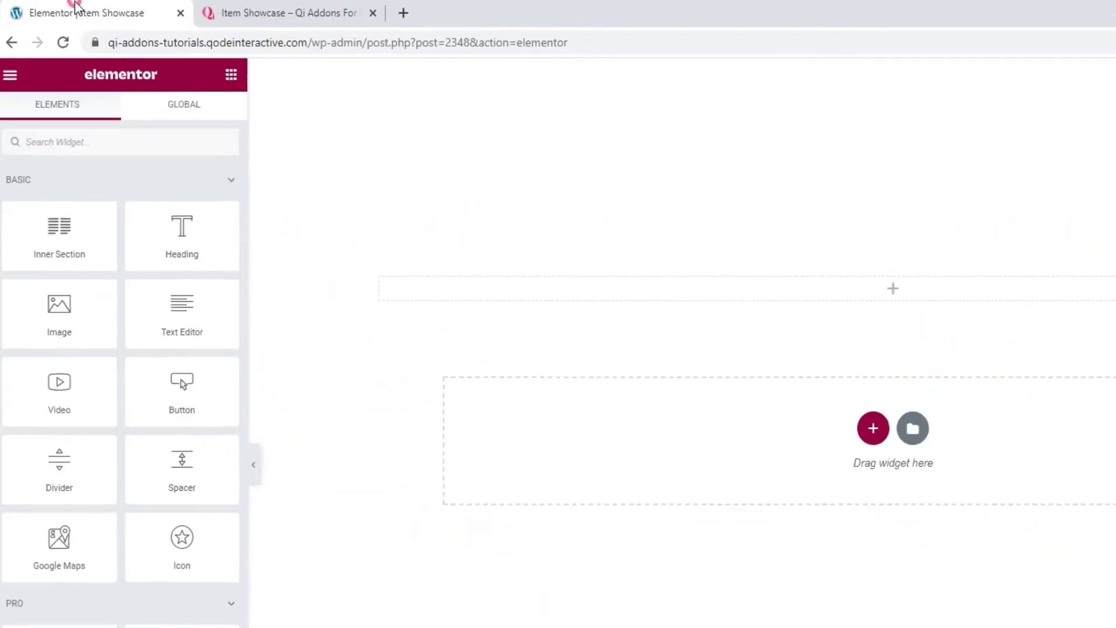
pyautogui.click(79, 103)
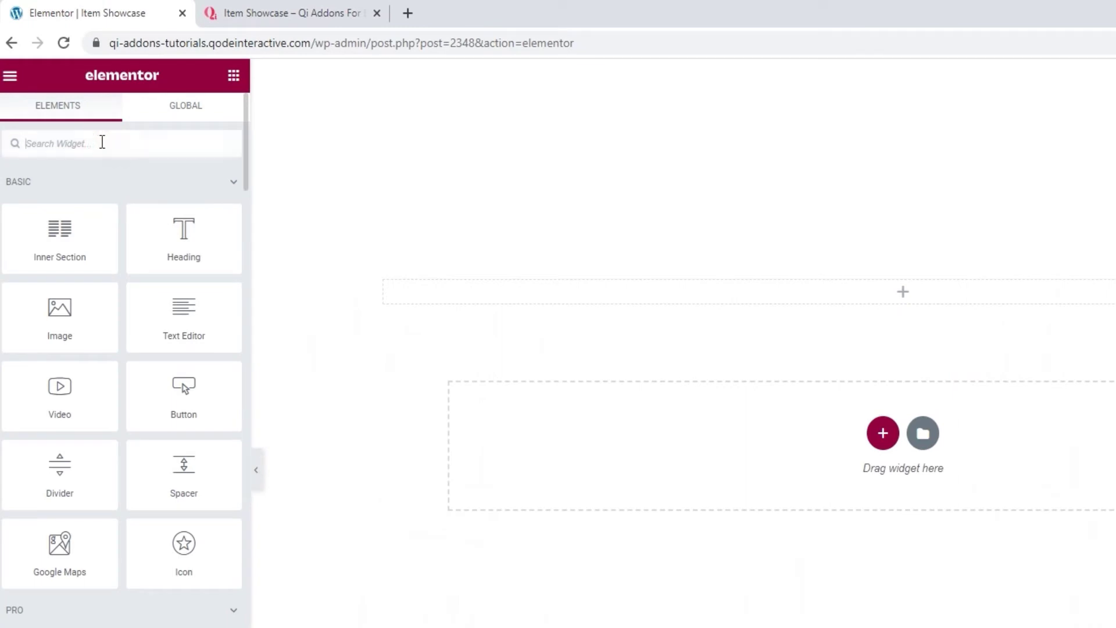
pyautogui.write('item')
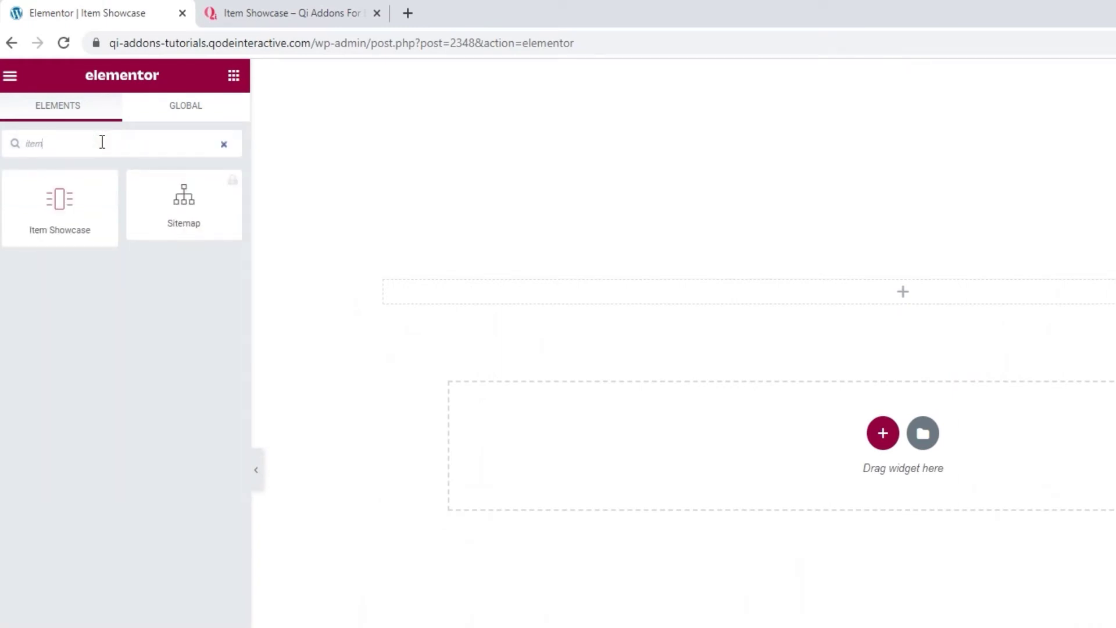
pyautogui.moveTo(74, 178); pyautogui.dragTo(600, 308)
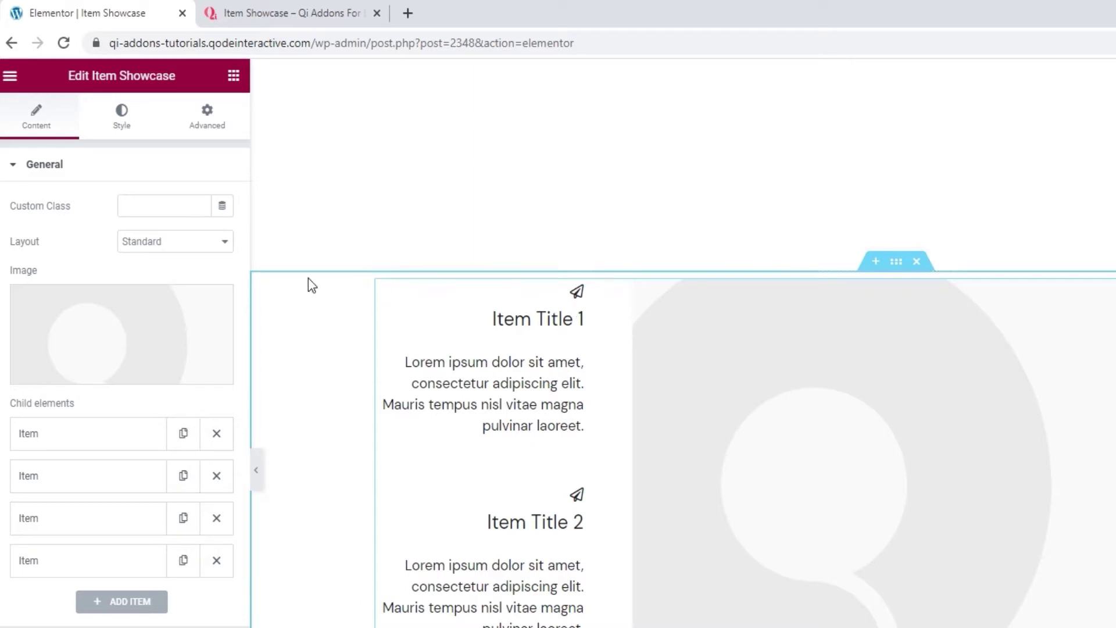
pyautogui.click(198, 242)
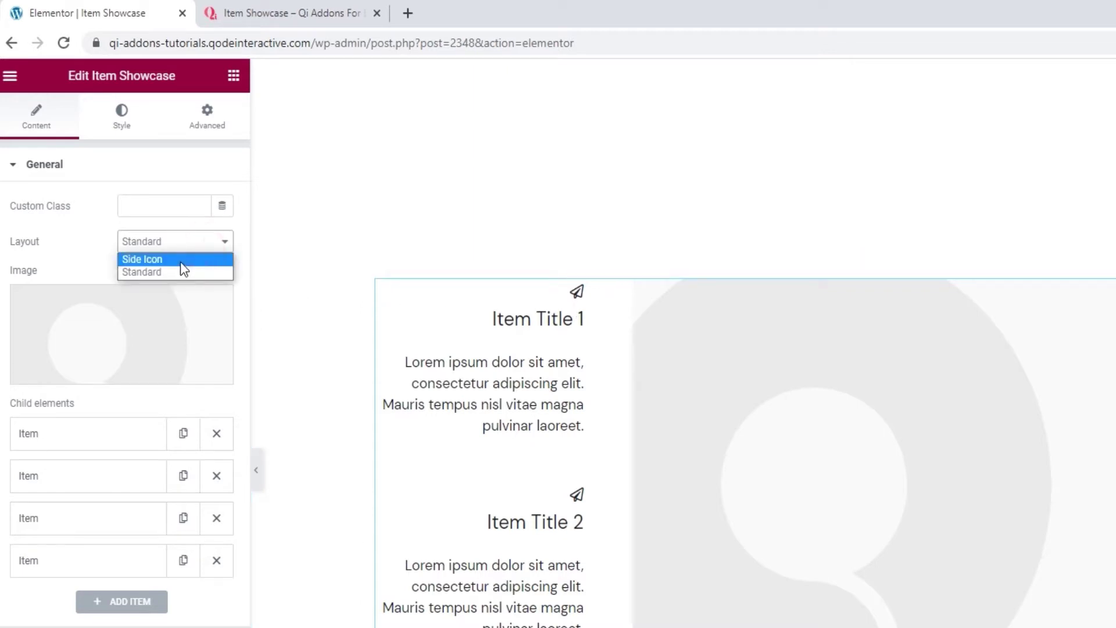
pyautogui.click(180, 261)
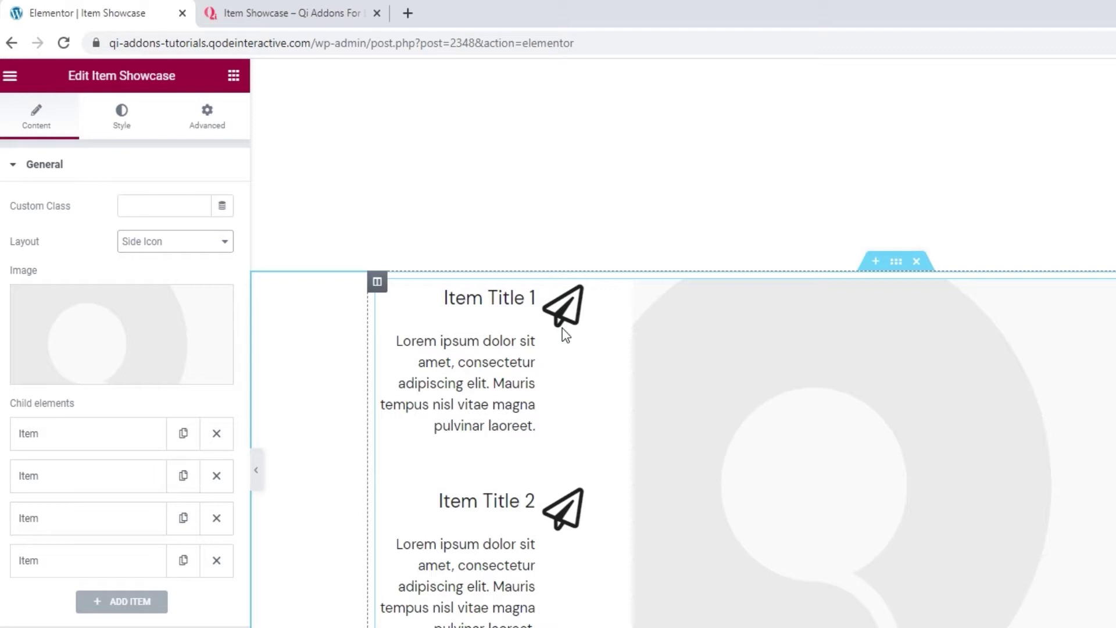
pyautogui.click(224, 247)
pyautogui.click(184, 269)
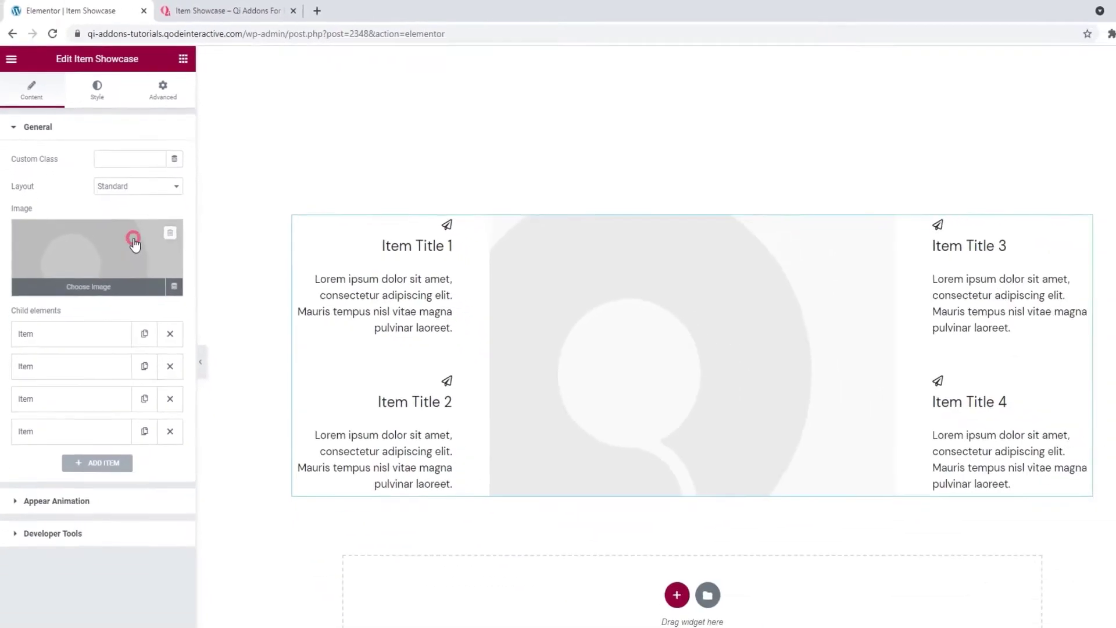
# Insert the green shoe image as the centre picture, then add and delete a fifth item.
pyautogui.click(168, 314)
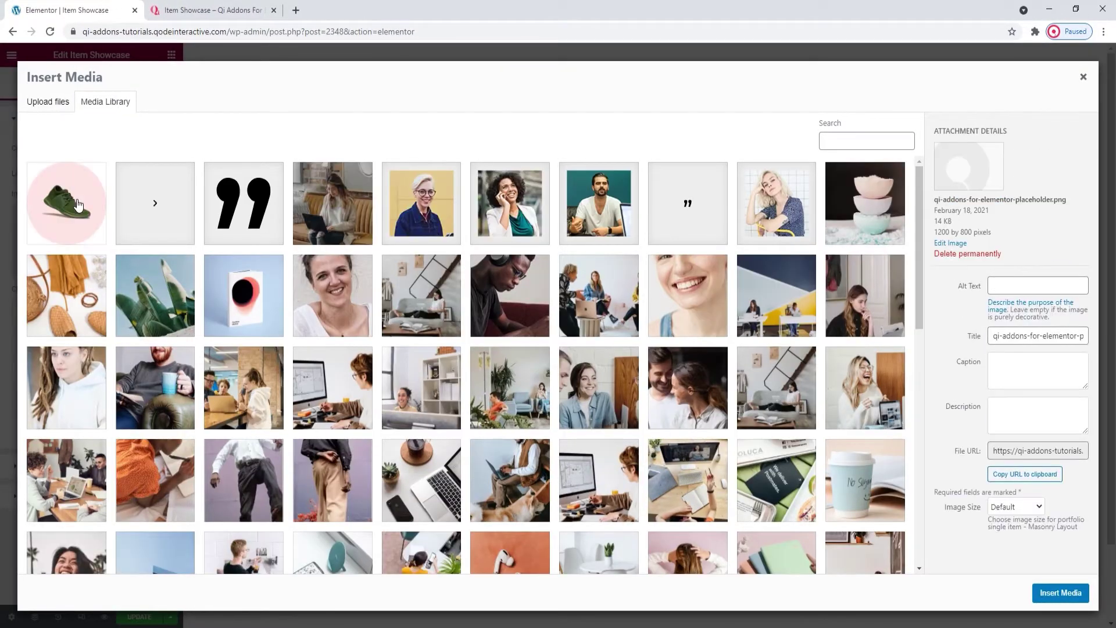
pyautogui.click(78, 205)
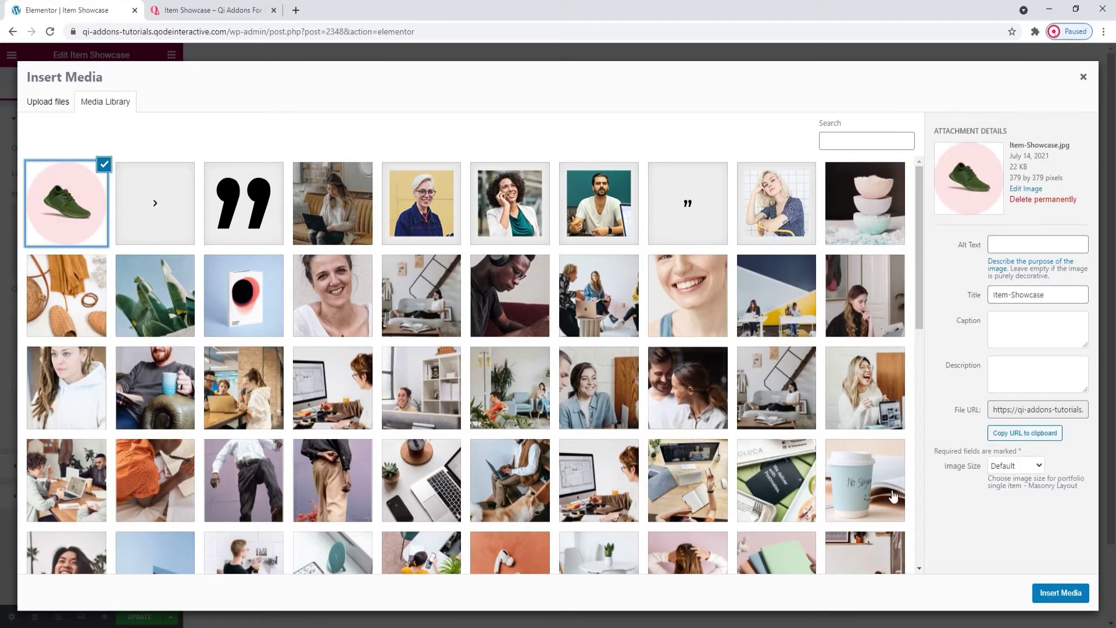
pyautogui.click(1045, 594)
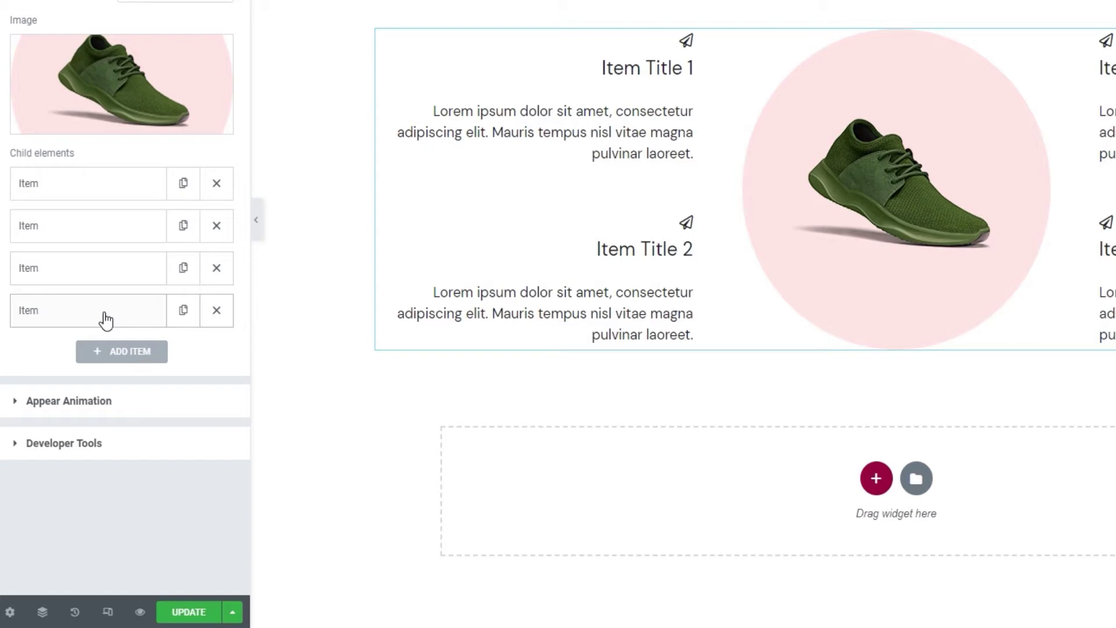
pyautogui.click(122, 353)
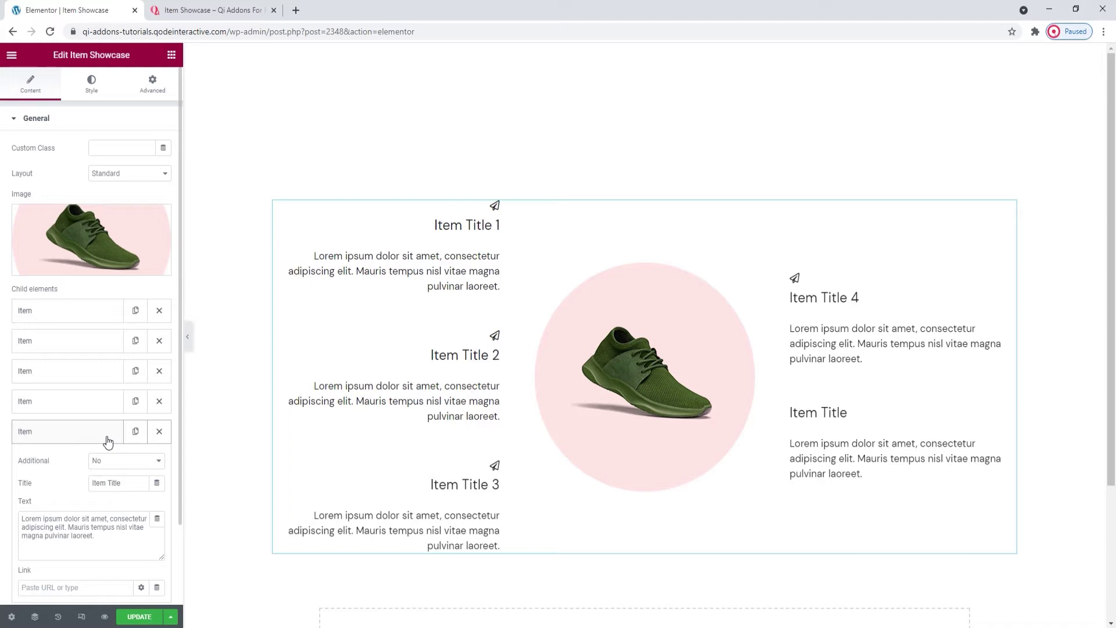
pyautogui.click(158, 432)
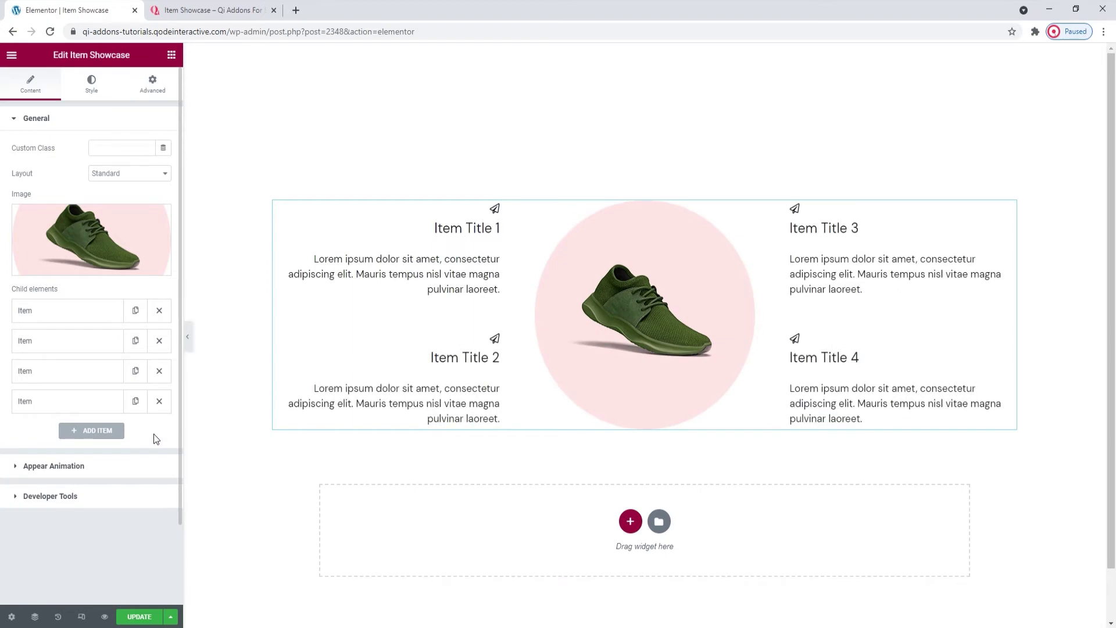
# Switch the first item's Additional marker from icon to Number and enter 1.
pyautogui.click(96, 311)
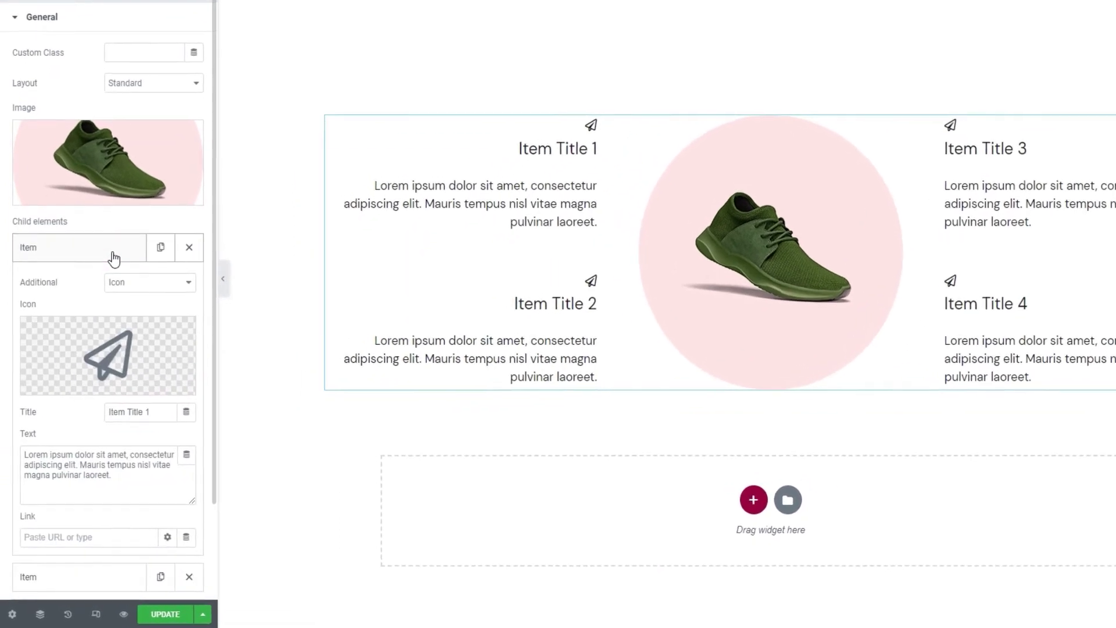
pyautogui.scroll(-1, 87, 275)
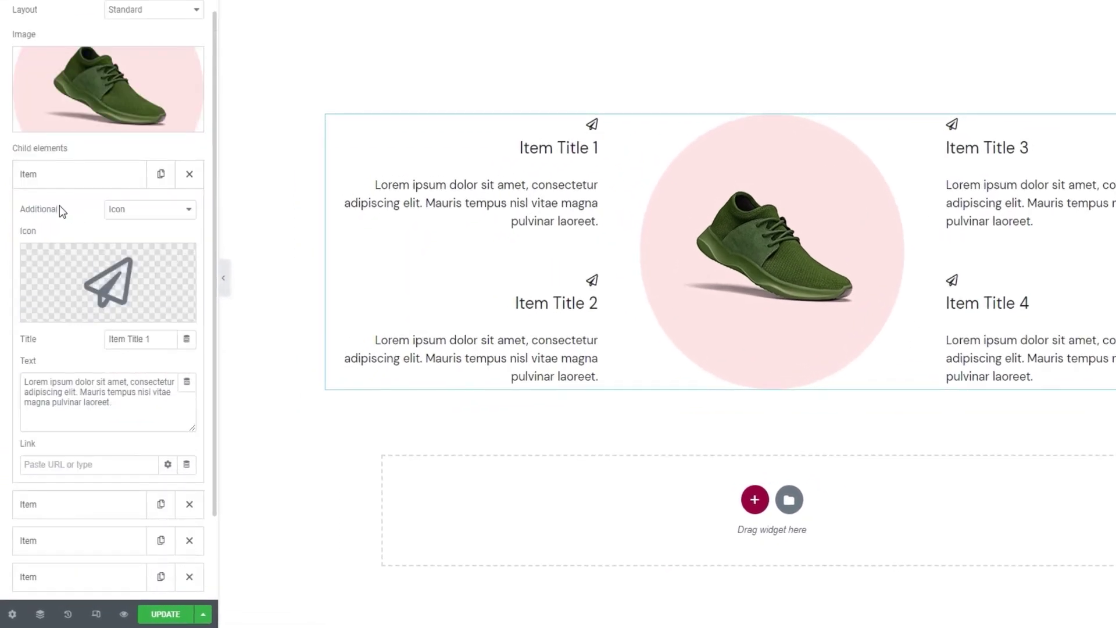
pyautogui.click(155, 214)
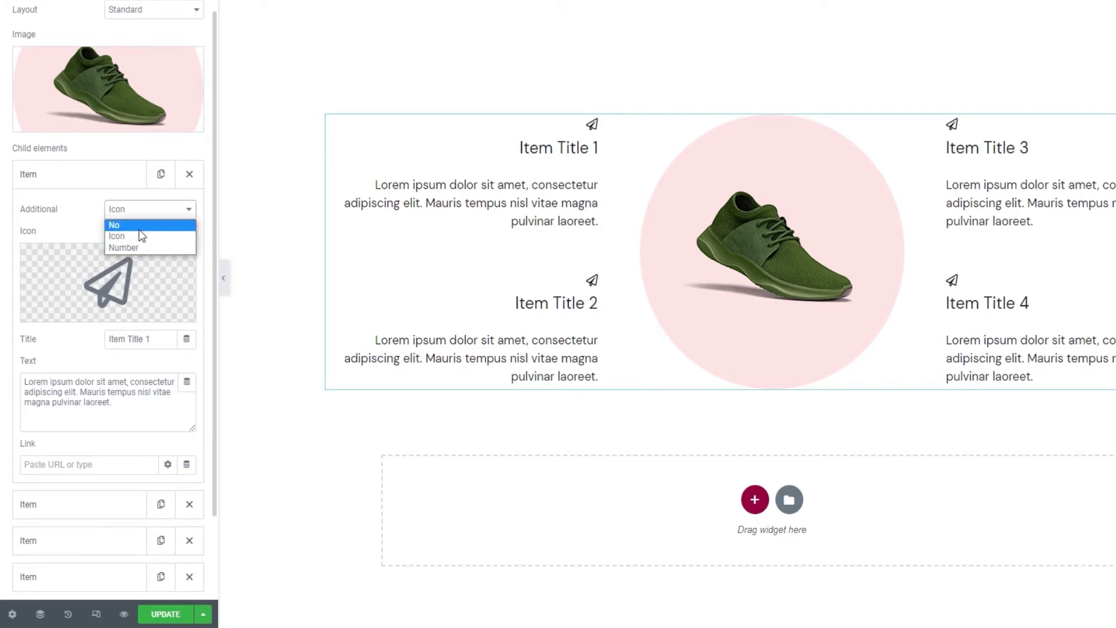
pyautogui.click(139, 226)
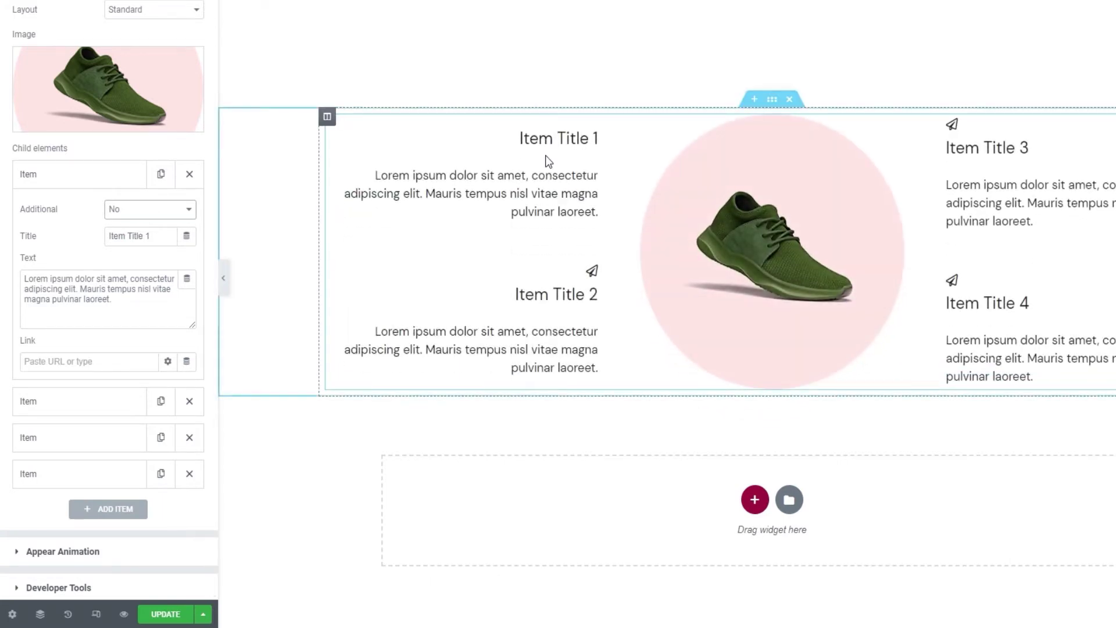
pyautogui.click(138, 214)
pyautogui.click(149, 248)
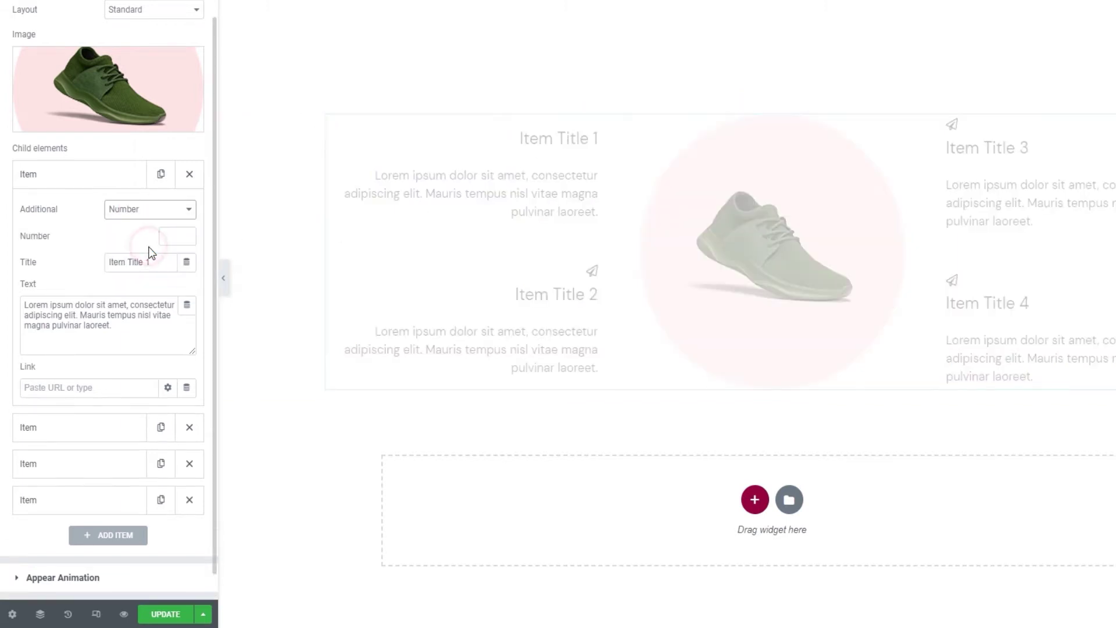
pyautogui.click(165, 240)
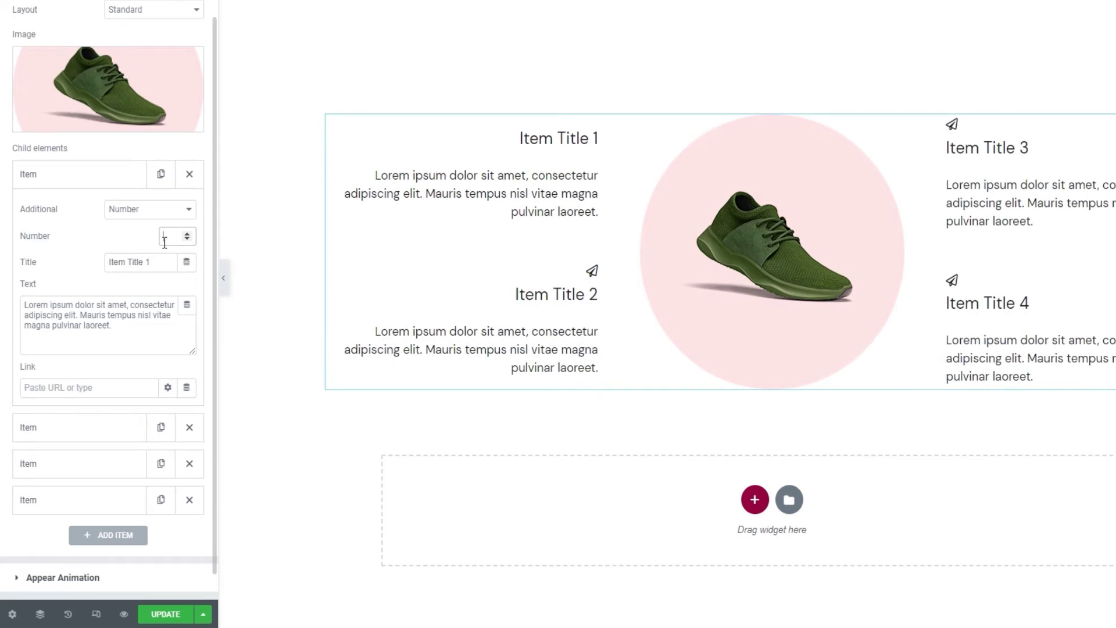
pyautogui.write('1')
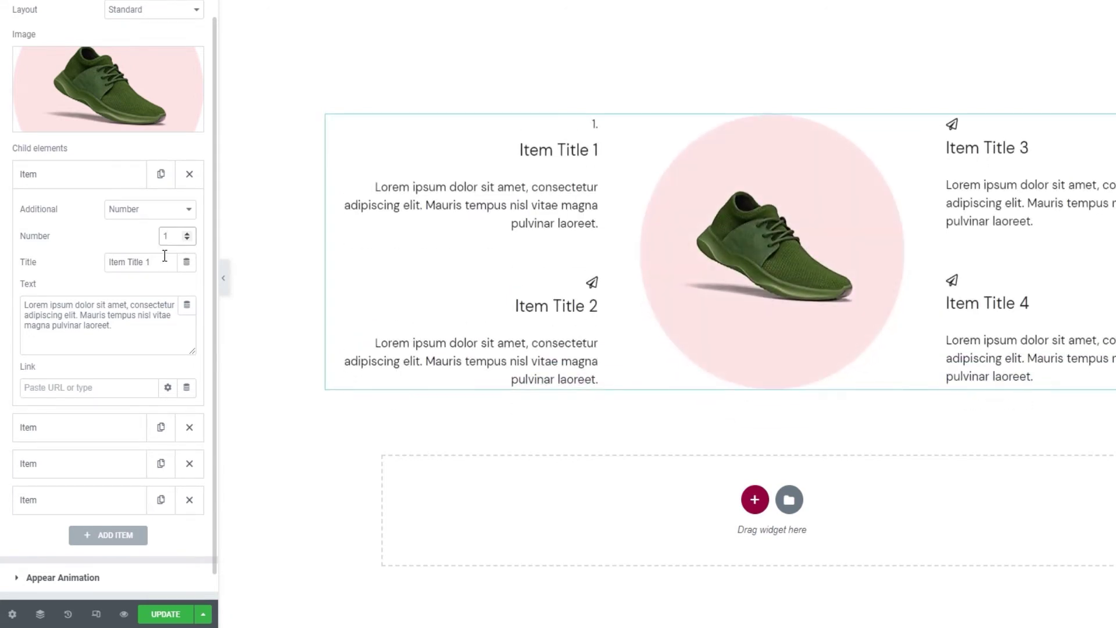
# Retitle the first item 'Item image' with description 'Pick an image you wish to display in the center of the element.'.
pyautogui.tripleClick(165, 259)
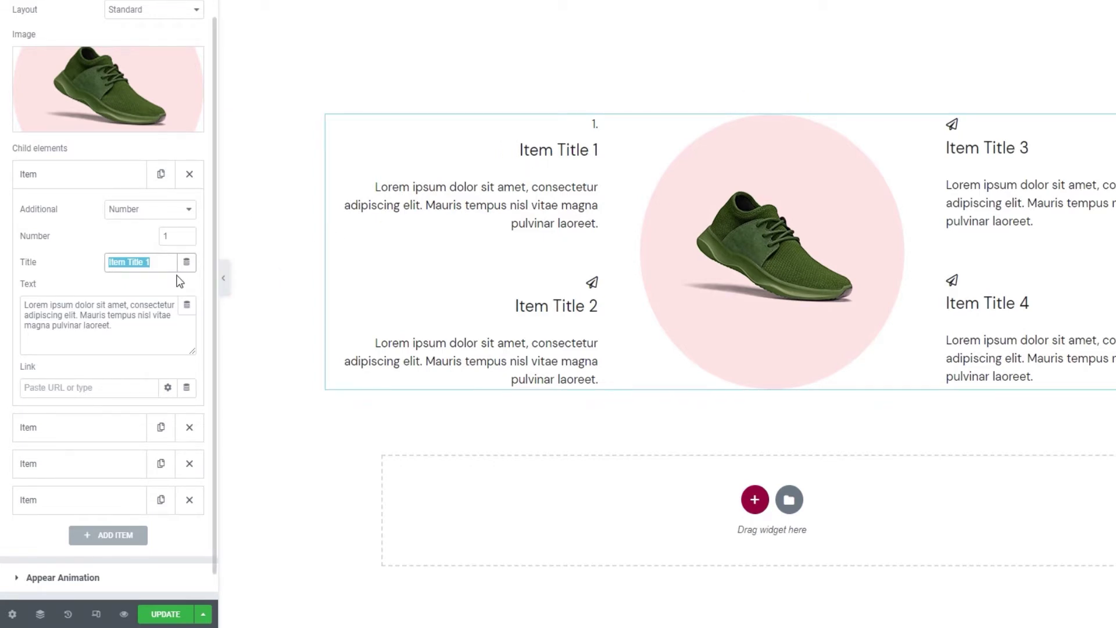
pyautogui.press('BackSpace')
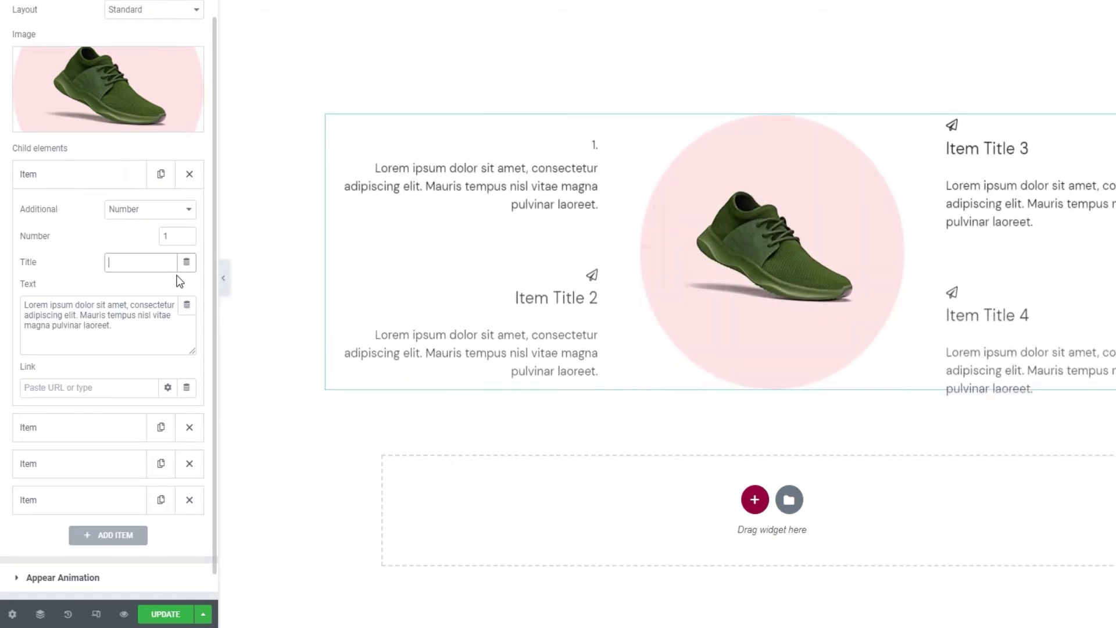
pyautogui.write('Item ima')
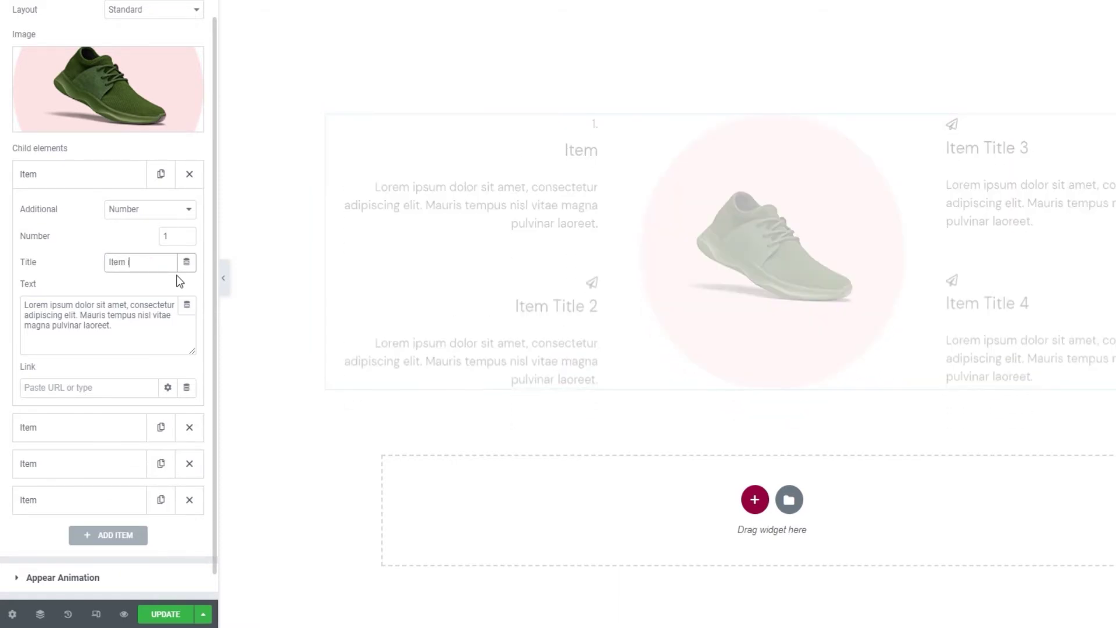
pyautogui.write('ge')
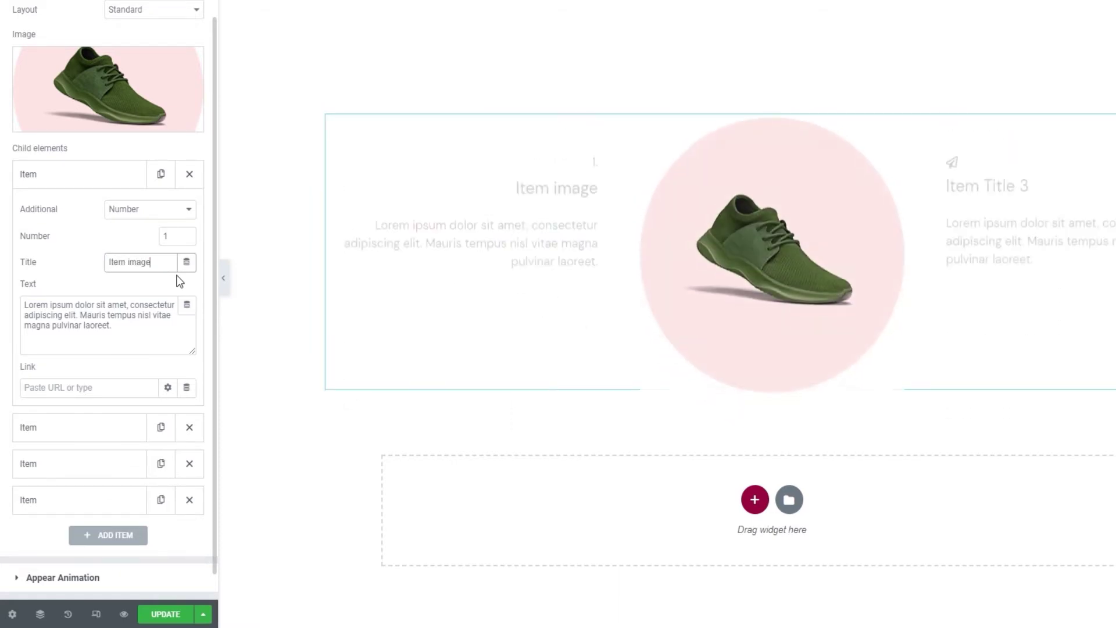
pyautogui.tripleClick(142, 310)
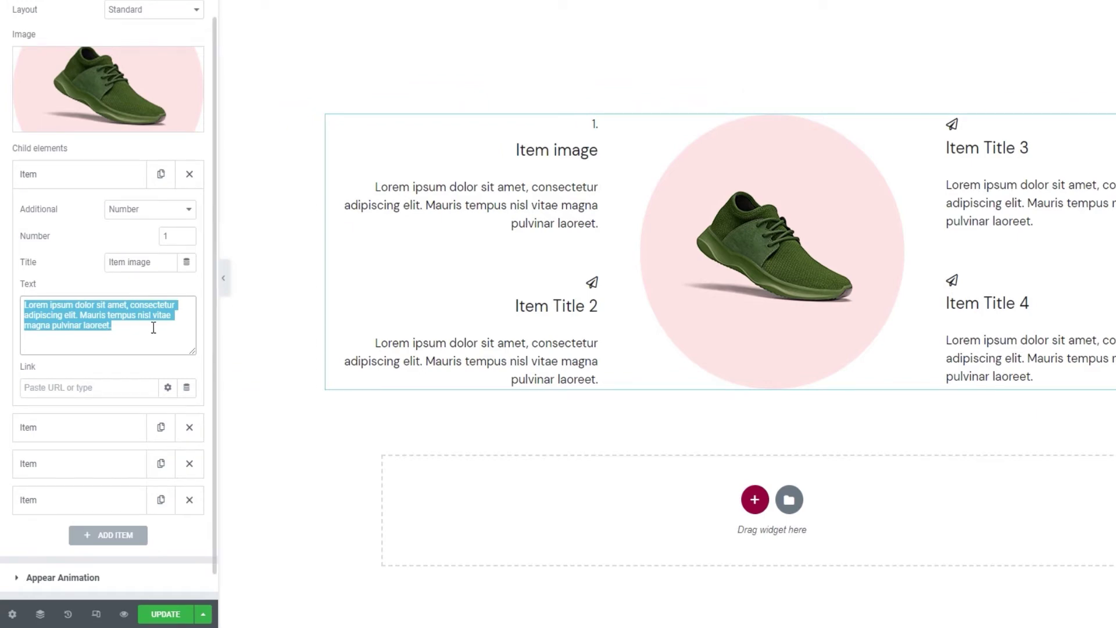
pyautogui.write('Pick an image you wish ')
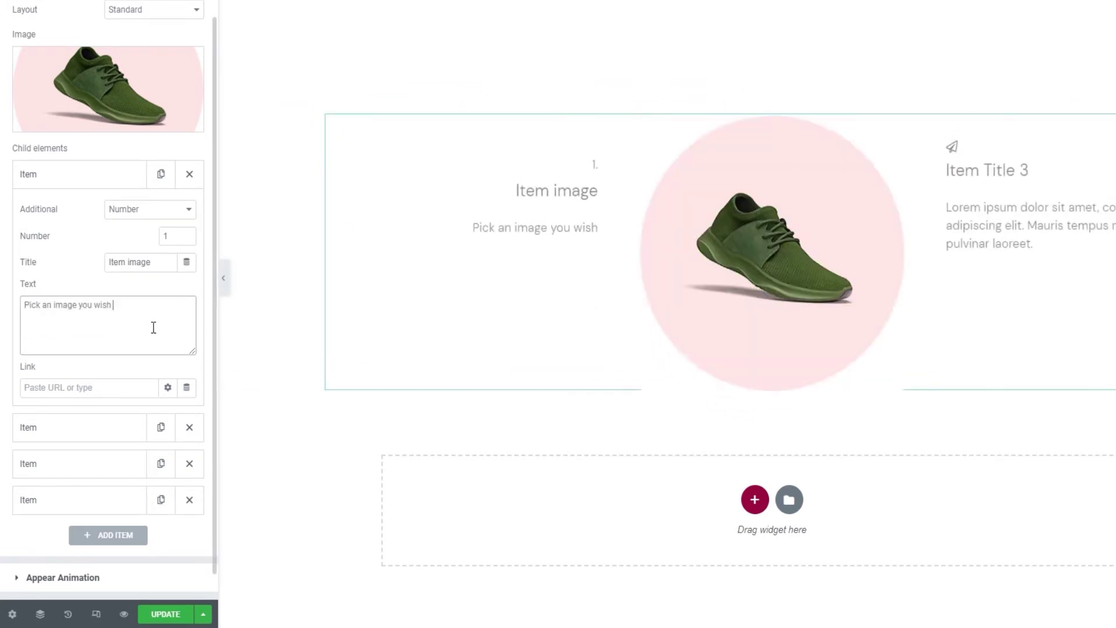
pyautogui.write('to display in the center of the element.')
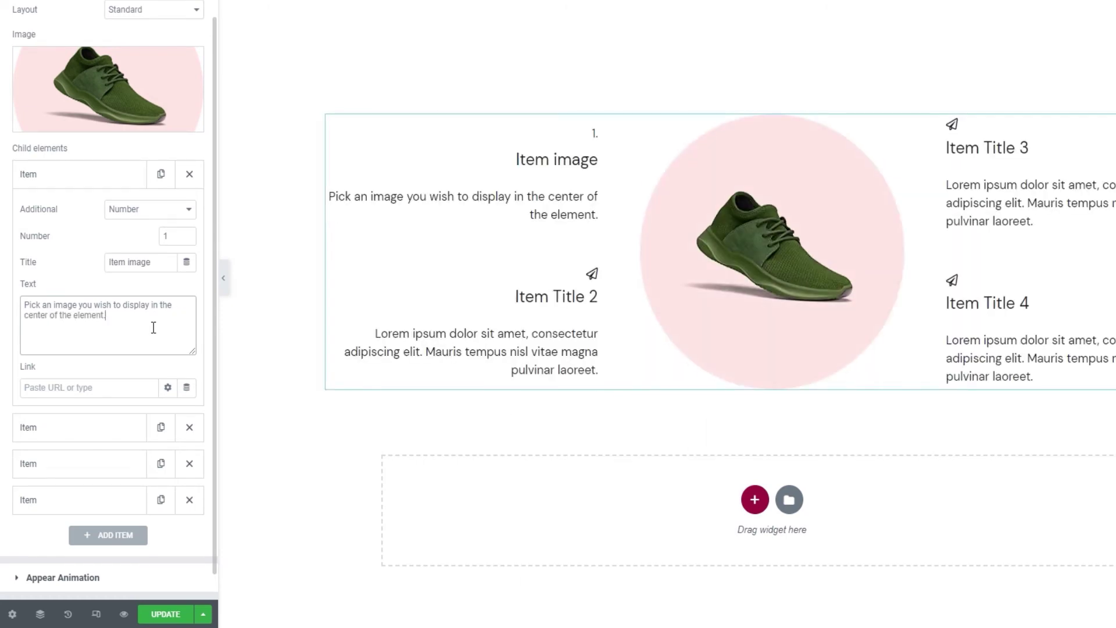
# Leave the first item's Link field empty, removing the typed '#'.
pyautogui.click(107, 387)
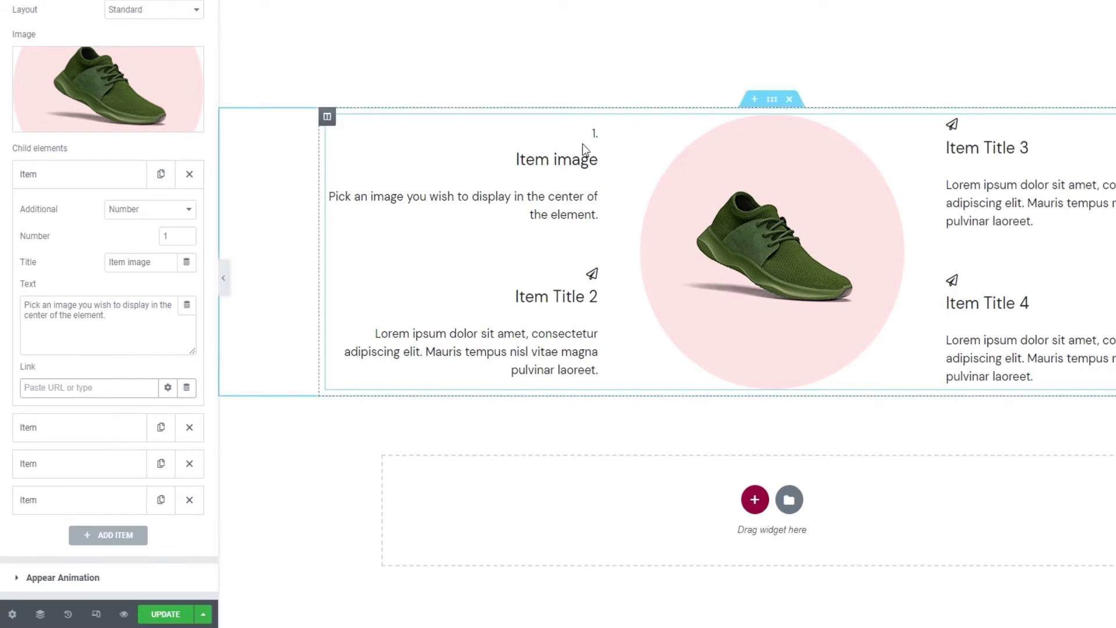
pyautogui.write('#')
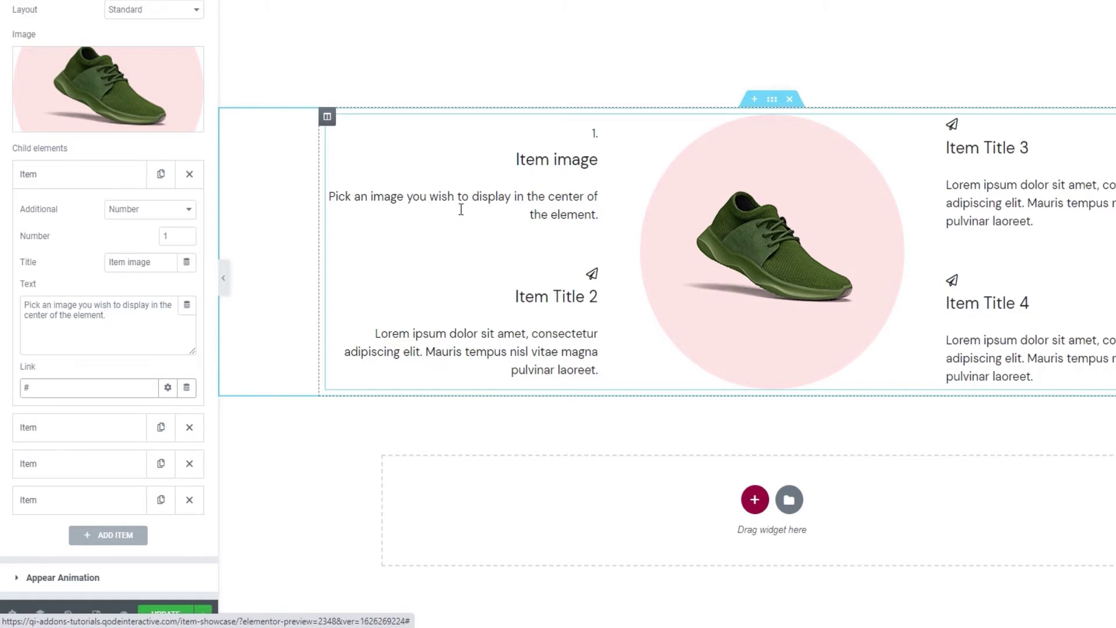
pyautogui.press('BackSpace')
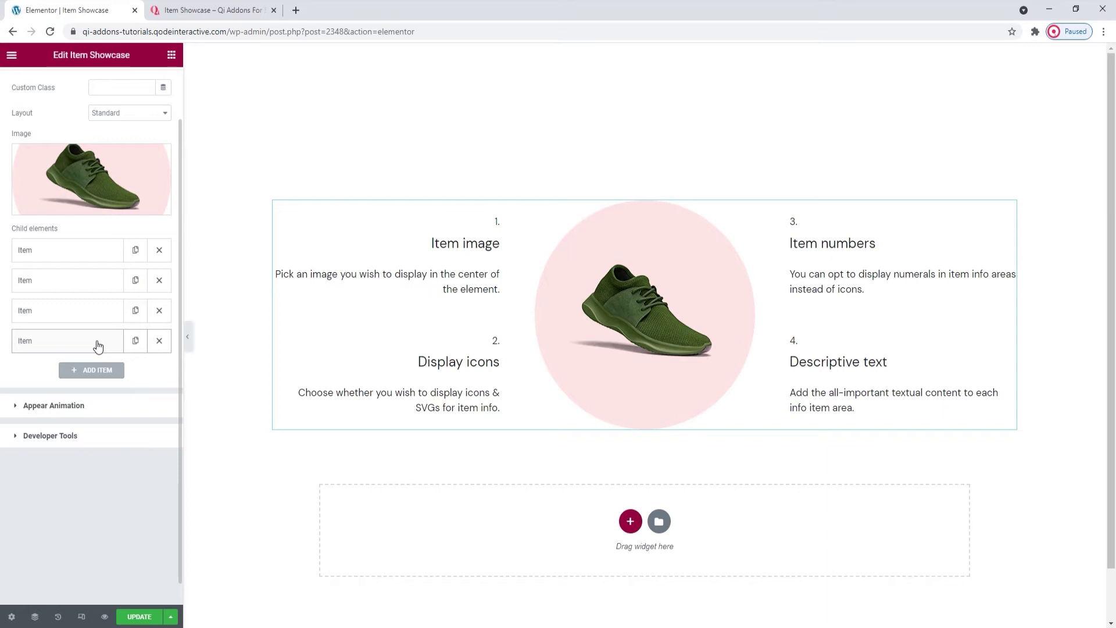
pyautogui.click(95, 407)
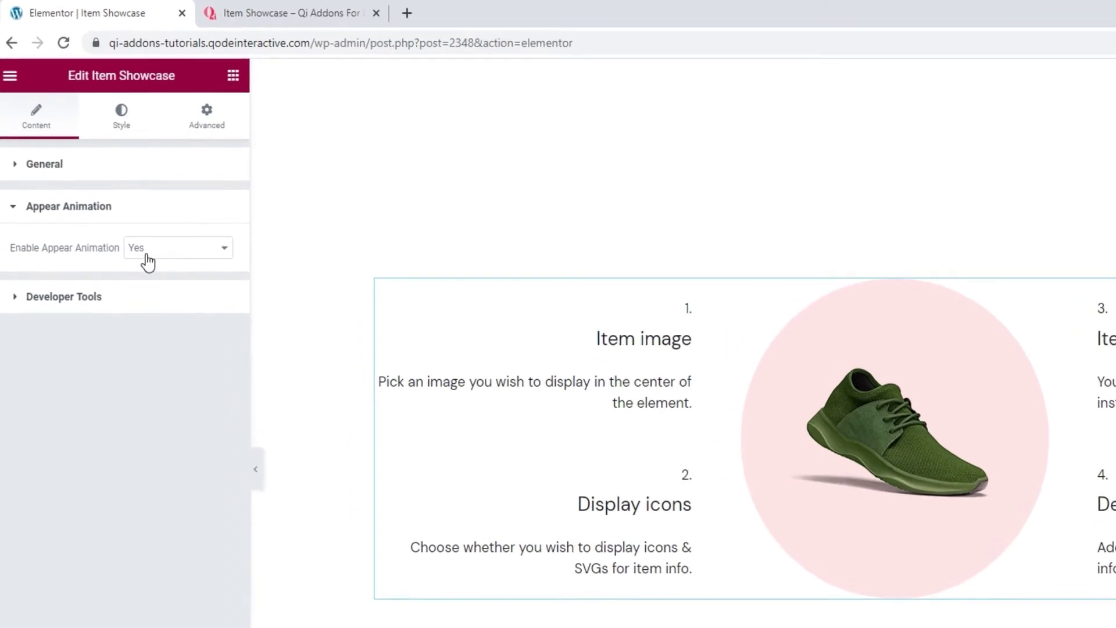
pyautogui.click(148, 262)
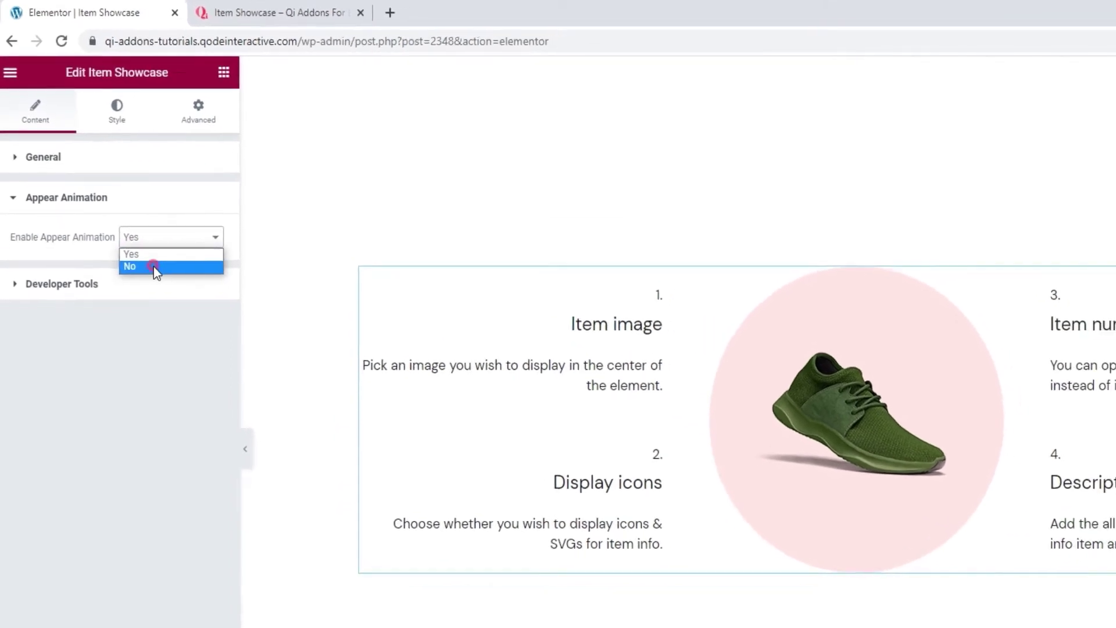
pyautogui.click(154, 266)
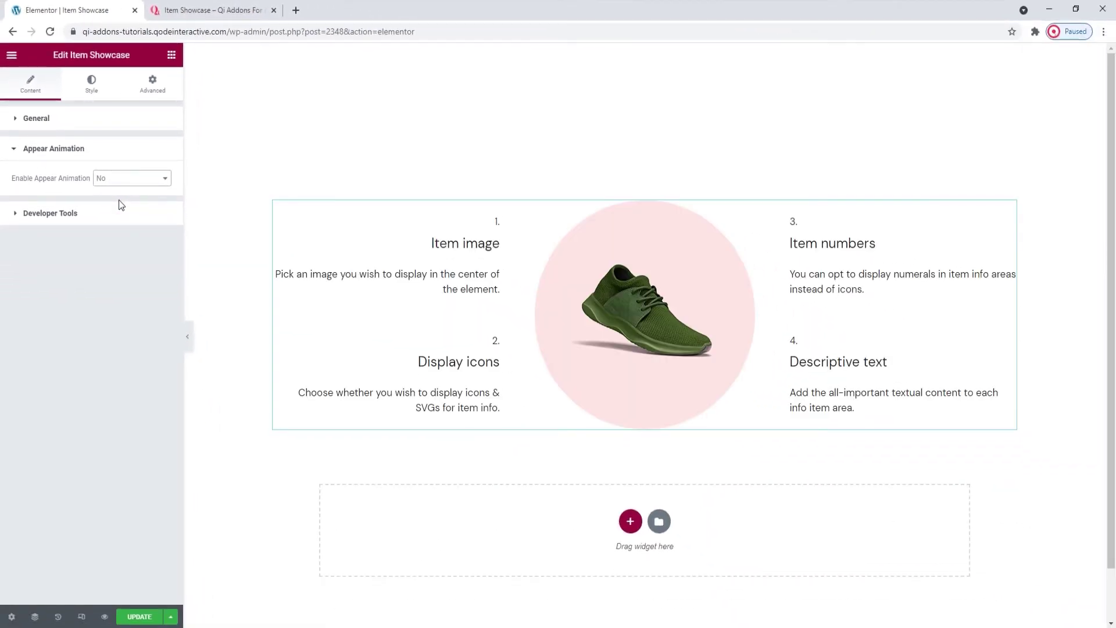
pyautogui.click(125, 179)
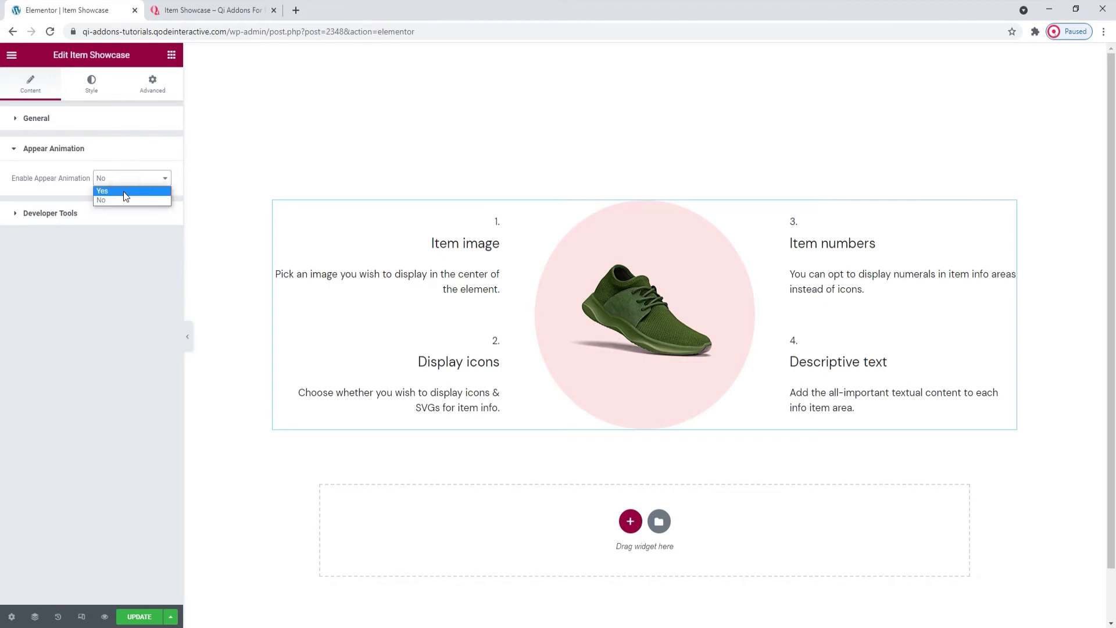
pyautogui.click(123, 191)
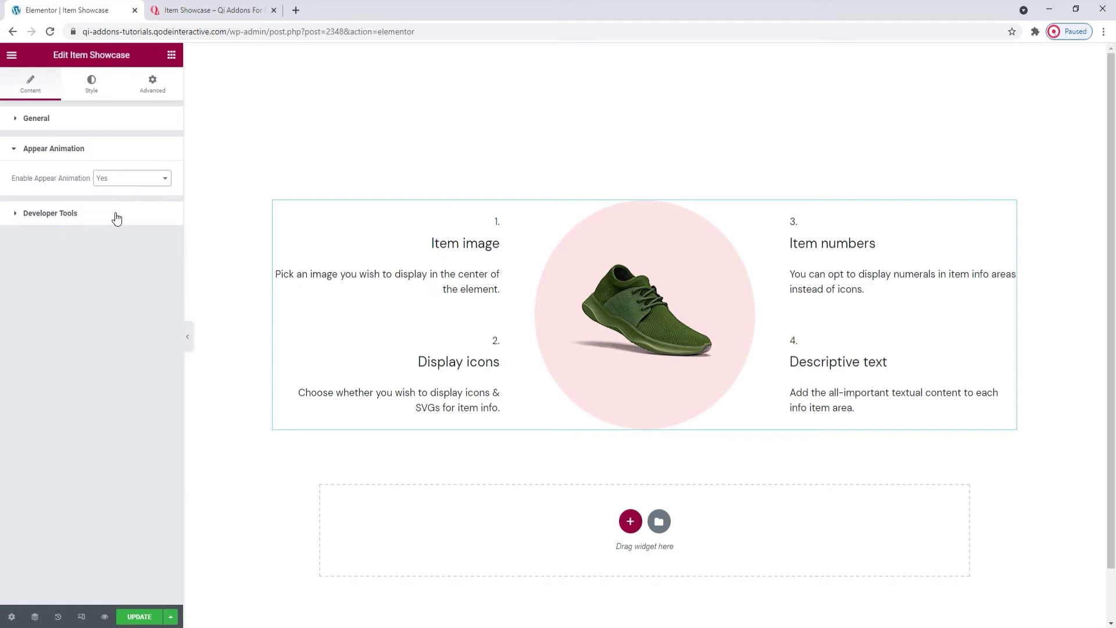
pyautogui.click(117, 215)
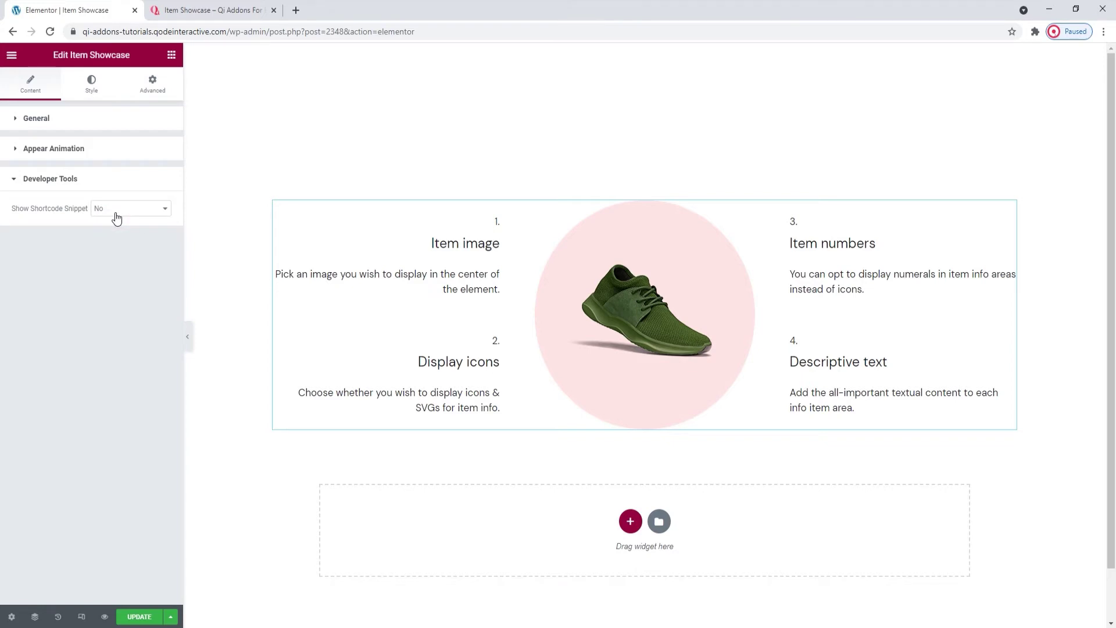
pyautogui.click(118, 211)
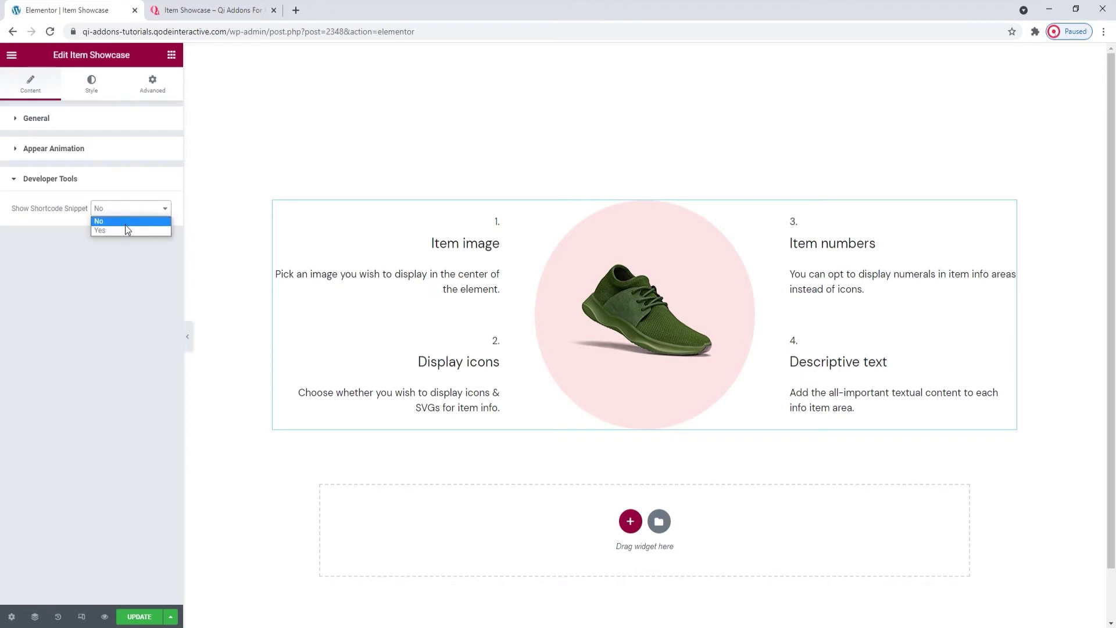
pyautogui.click(123, 231)
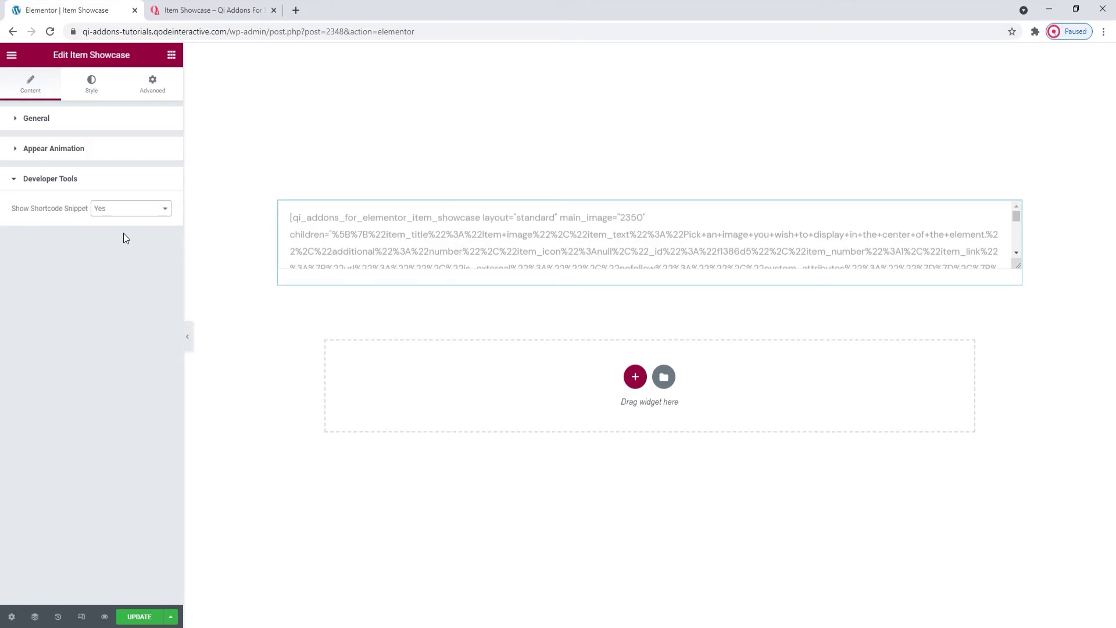
pyautogui.click(120, 209)
pyautogui.click(120, 220)
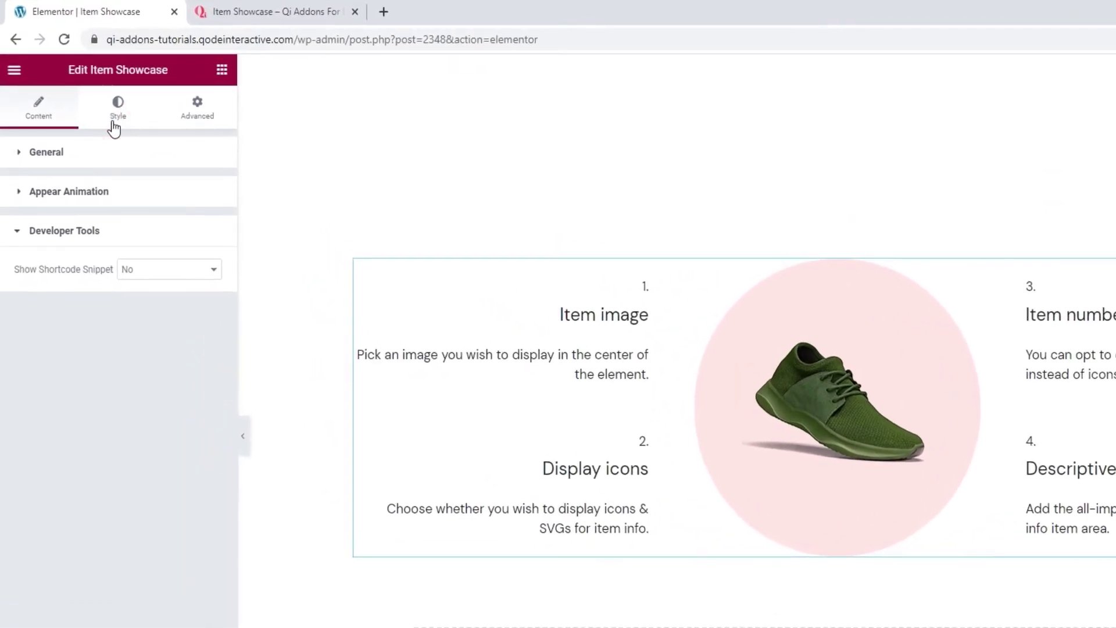
# Change the item Title Tag from H4 to H5 in the Style tab.
pyautogui.click(115, 122)
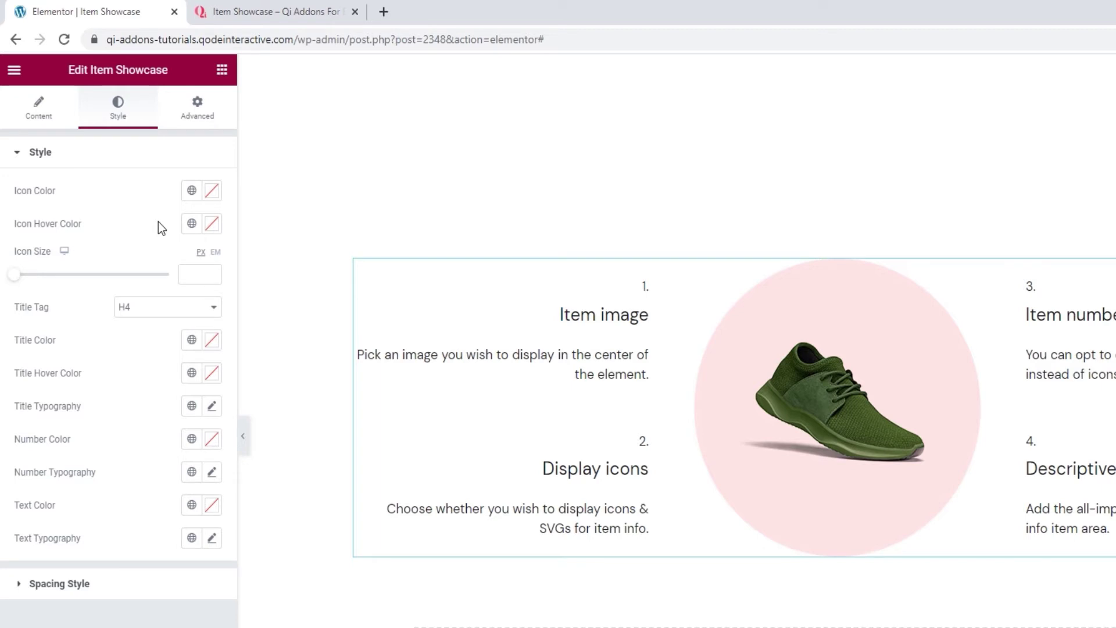
pyautogui.click(168, 314)
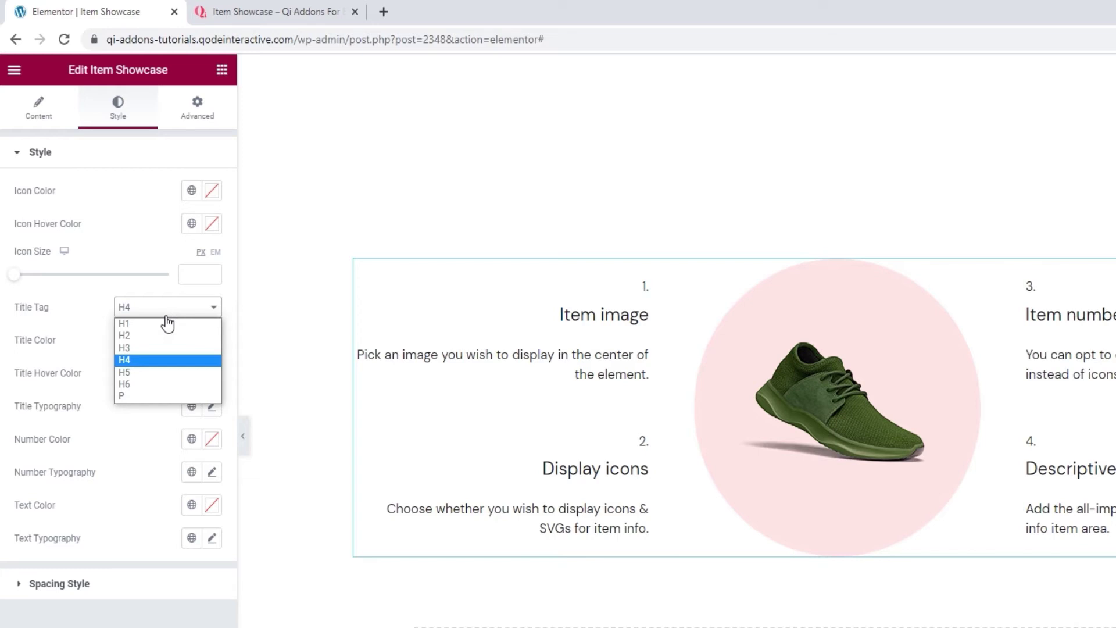
pyautogui.click(164, 375)
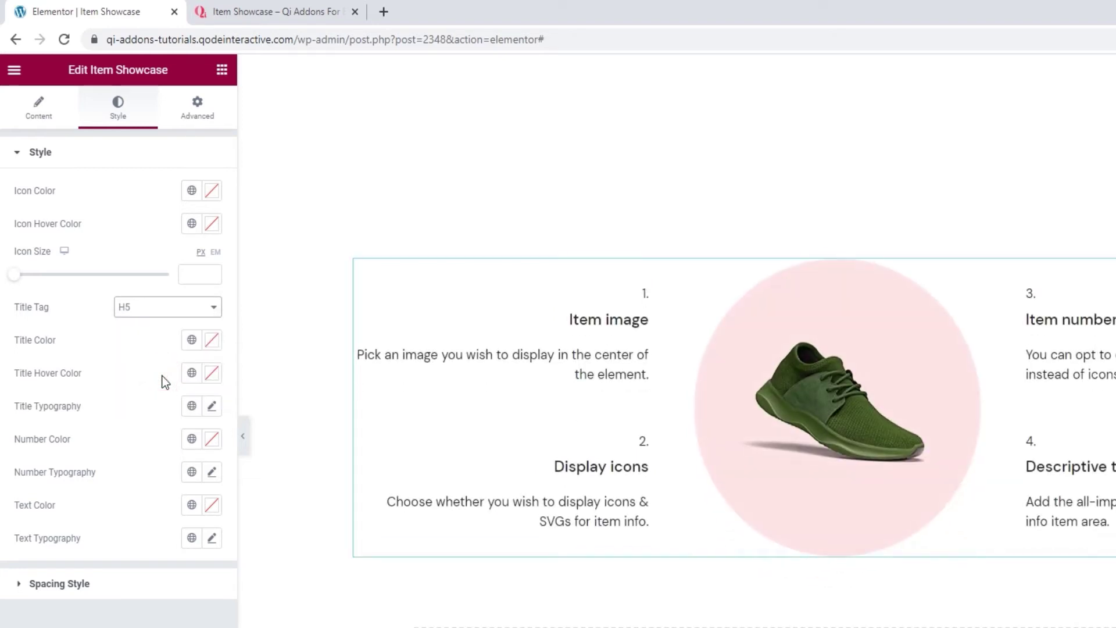
pyautogui.click(207, 347)
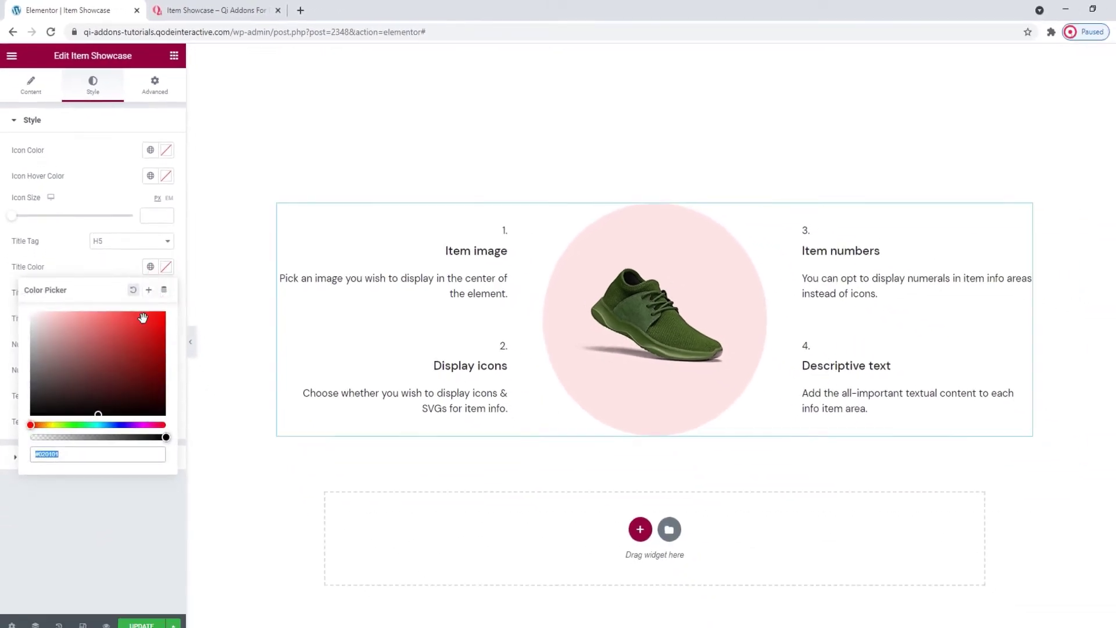
pyautogui.click(143, 318)
pyautogui.click(133, 290)
pyautogui.click(126, 267)
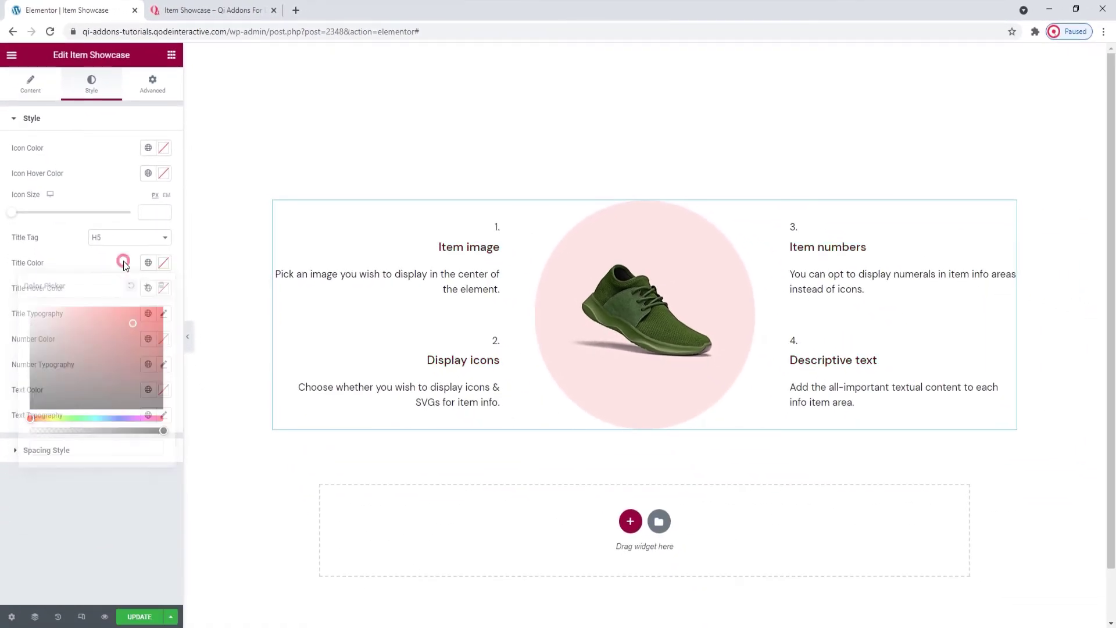
pyautogui.click(164, 288)
pyautogui.click(123, 342)
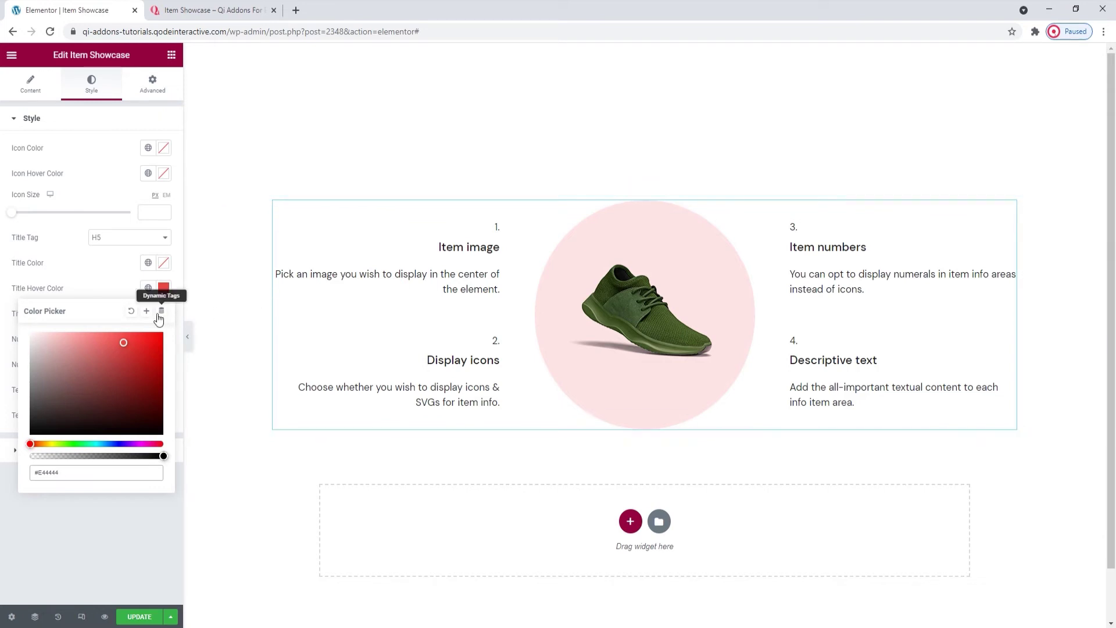
pyautogui.click(131, 310)
pyautogui.click(134, 284)
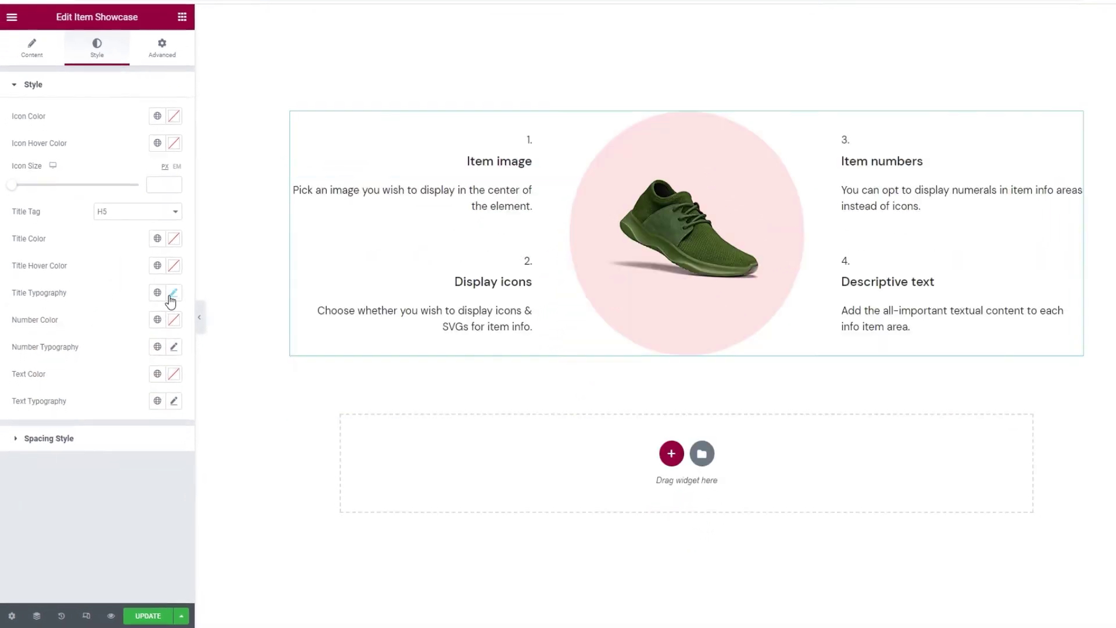
# Set the title typography font size to 21 px, keeping the default font family.
pyautogui.click(163, 313)
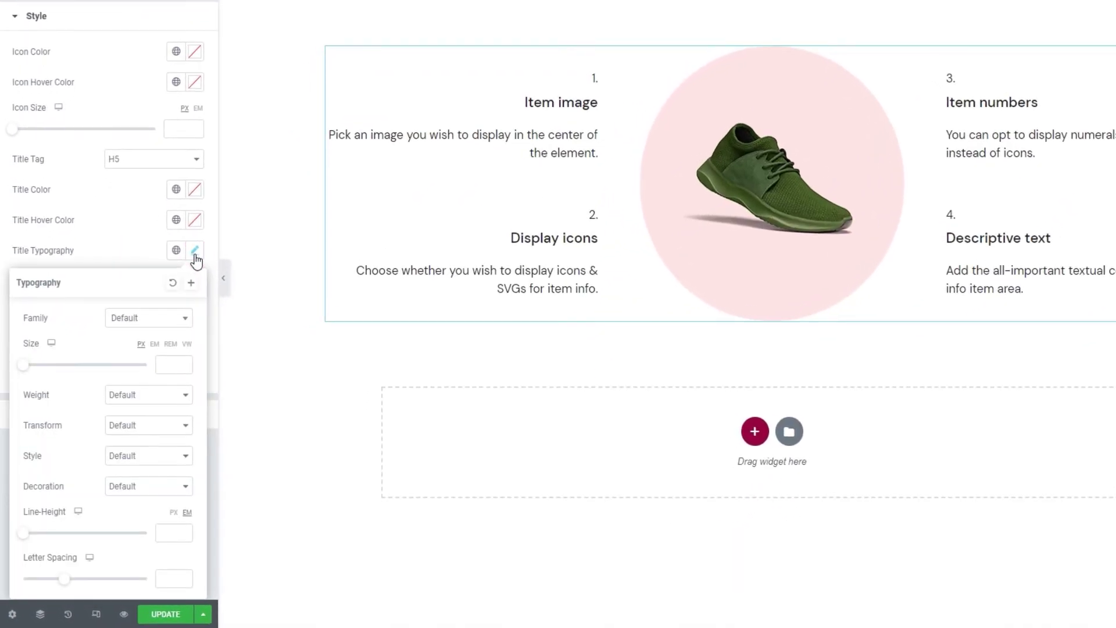
pyautogui.click(167, 319)
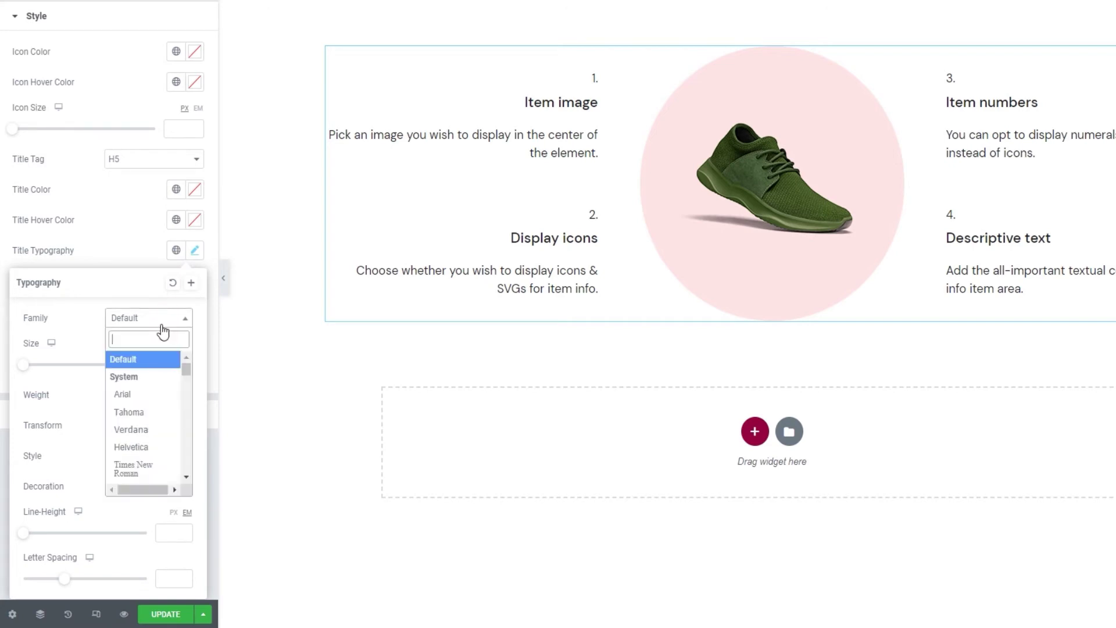
pyautogui.click(161, 322)
pyautogui.click(165, 362)
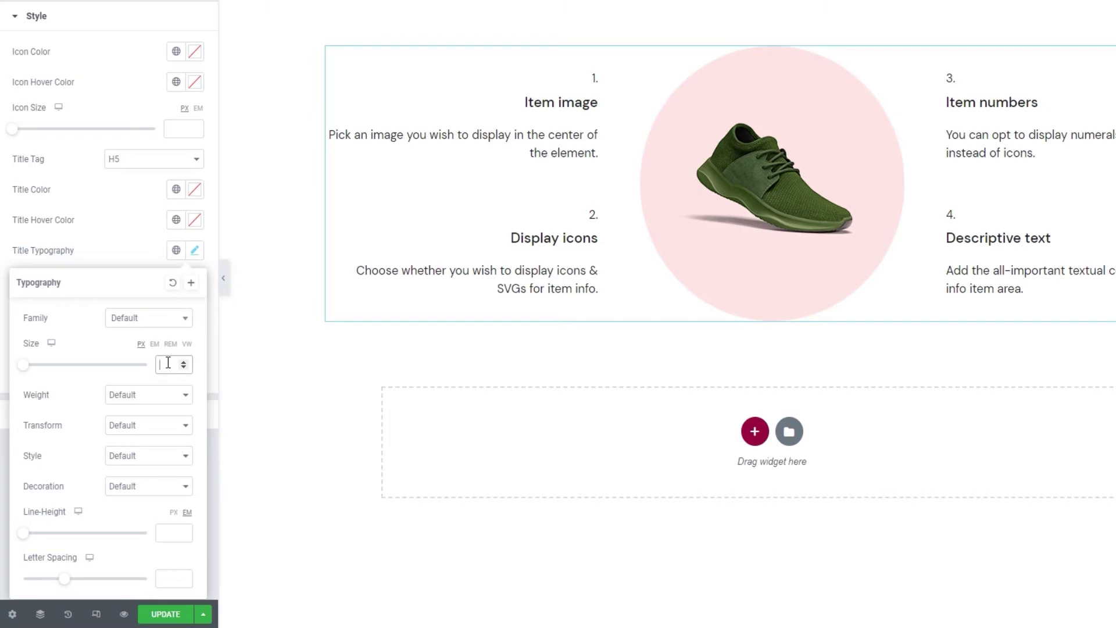
pyautogui.write('22')
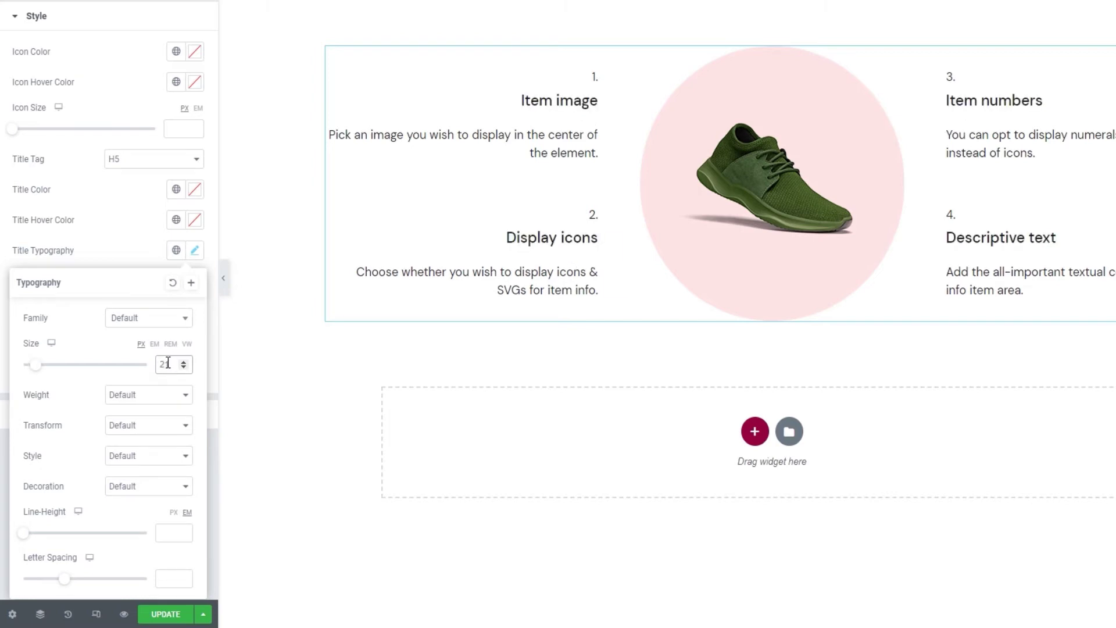
# Keep title weight, transform, style and decoration at default and close the typography popover.
pyautogui.click(167, 397)
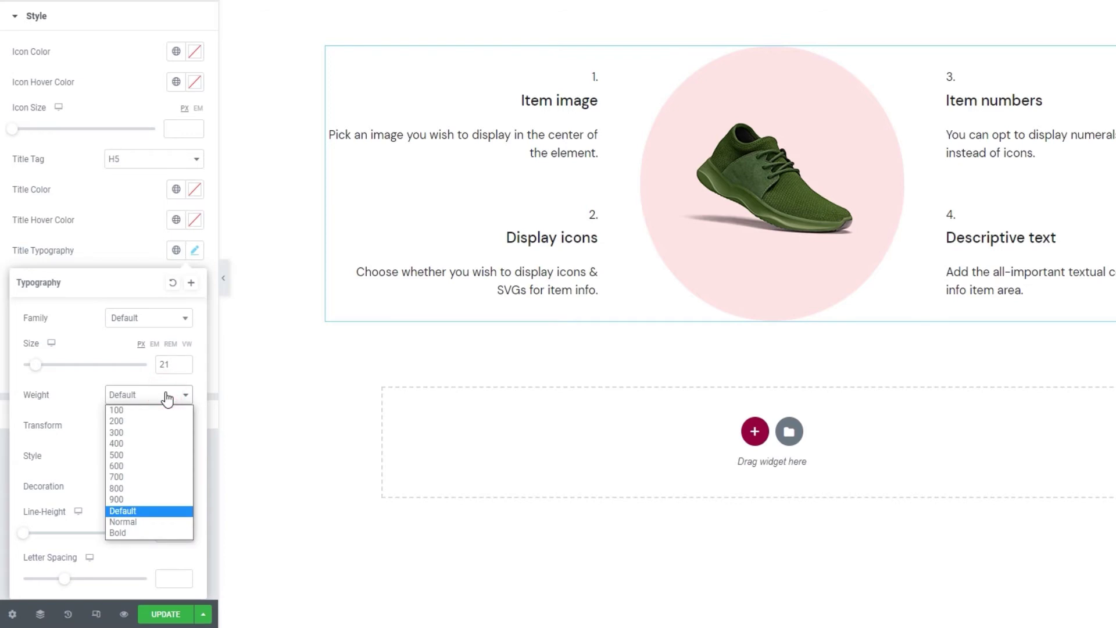
pyautogui.click(167, 397)
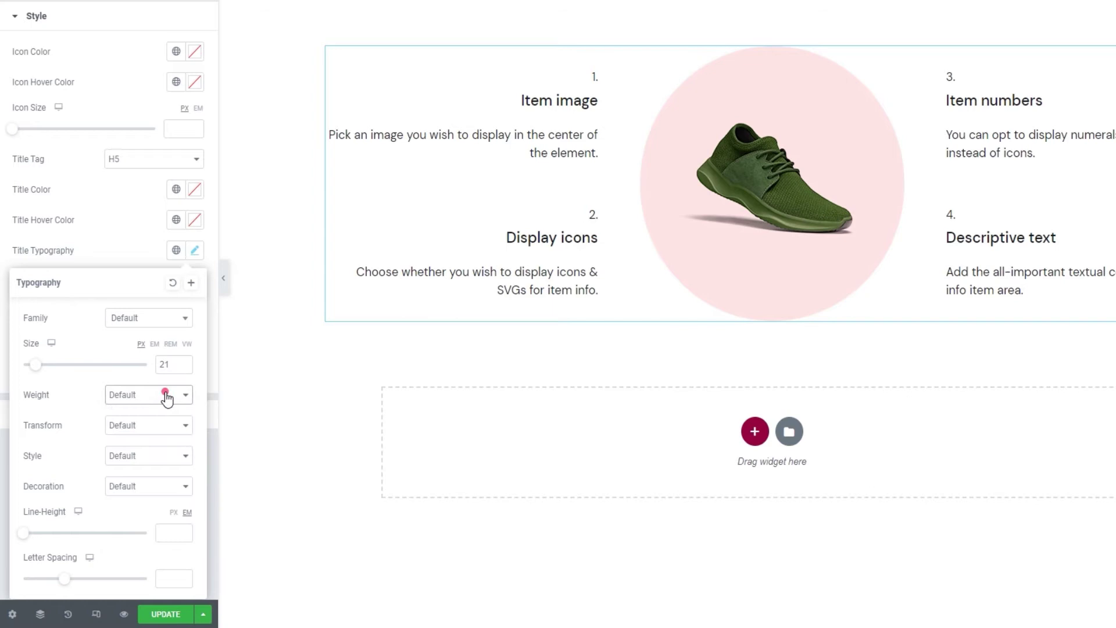
pyautogui.click(162, 431)
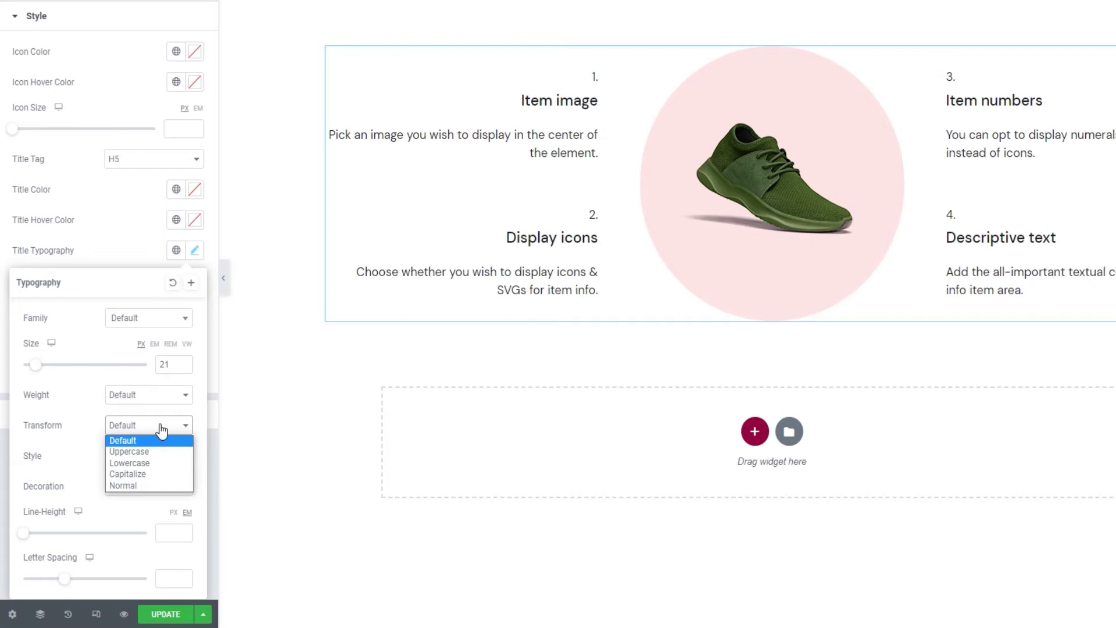
pyautogui.click(162, 431)
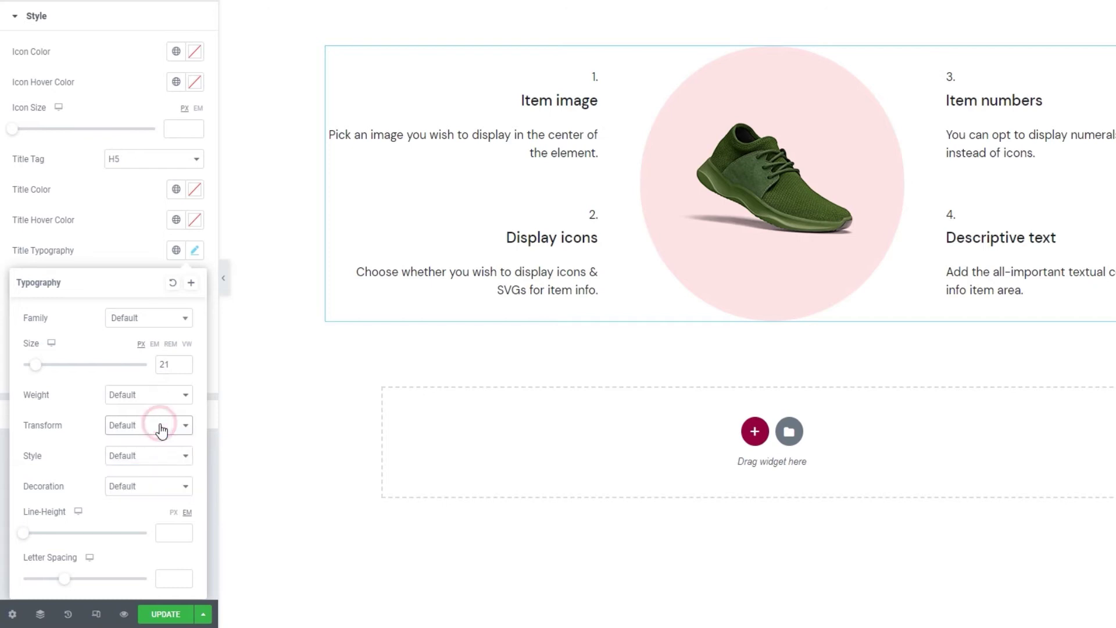
pyautogui.click(162, 461)
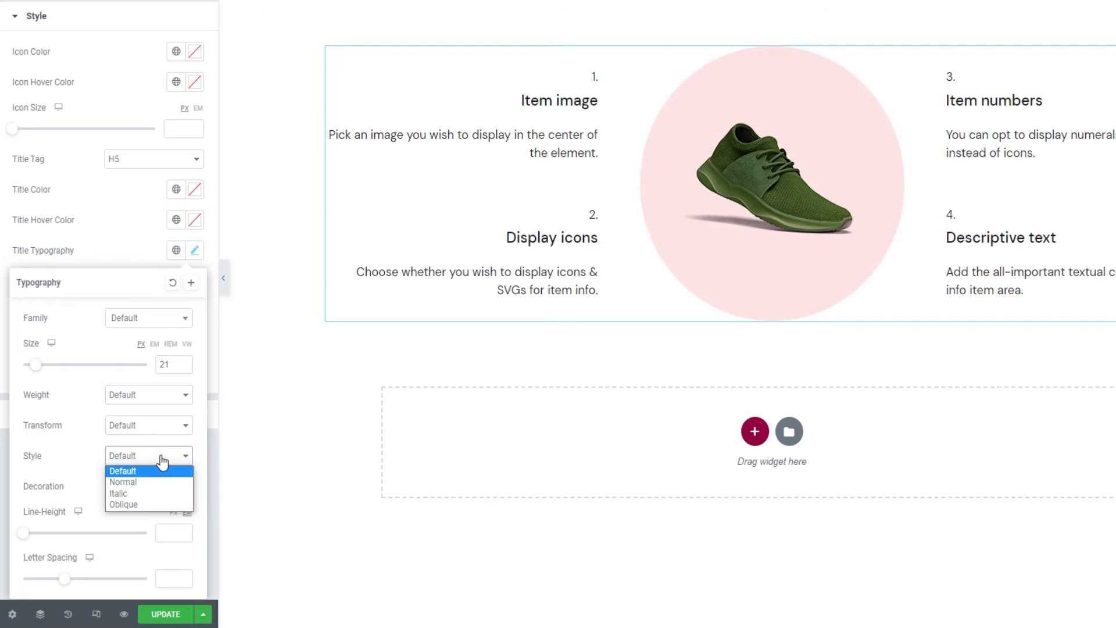
pyautogui.click(162, 462)
pyautogui.click(165, 489)
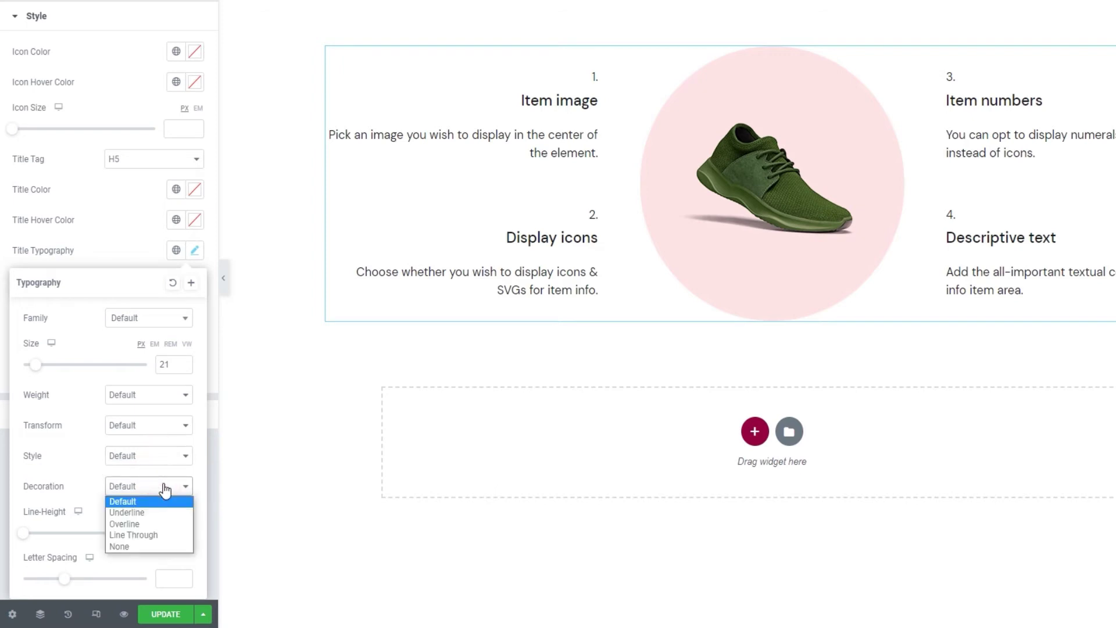
pyautogui.click(165, 489)
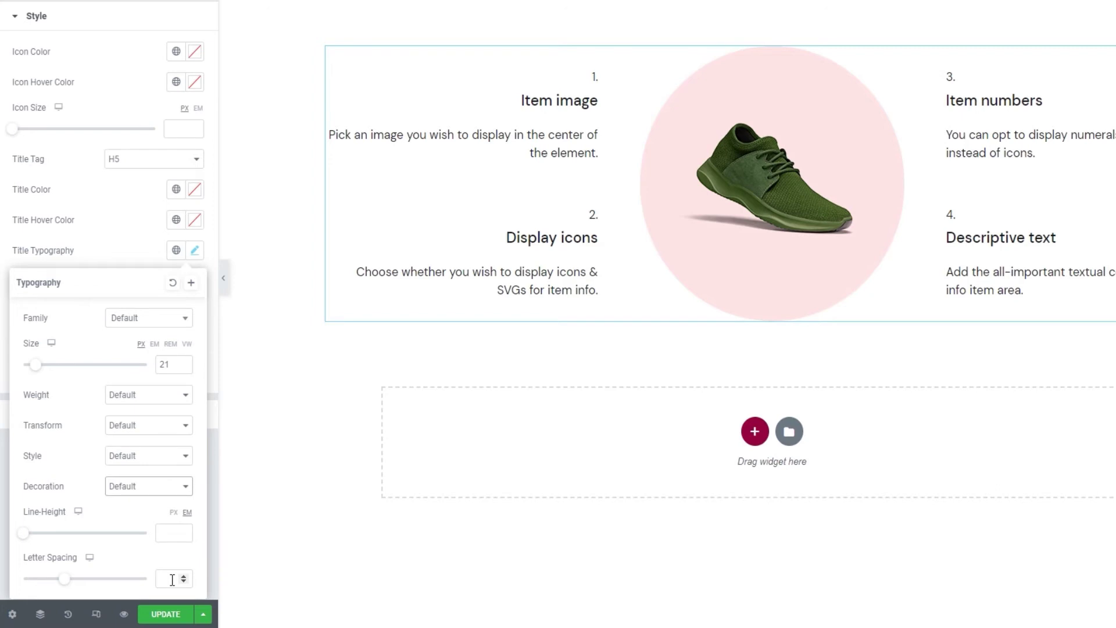
pyautogui.click(103, 245)
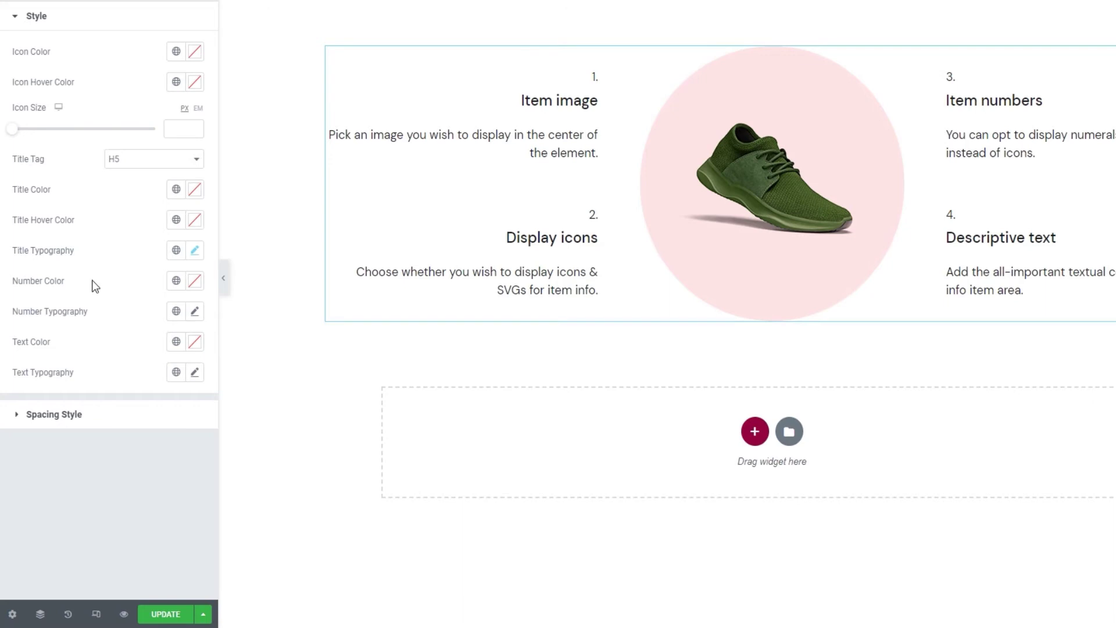
# Set the Number Color to #1e1e1e.
pyautogui.click(195, 282)
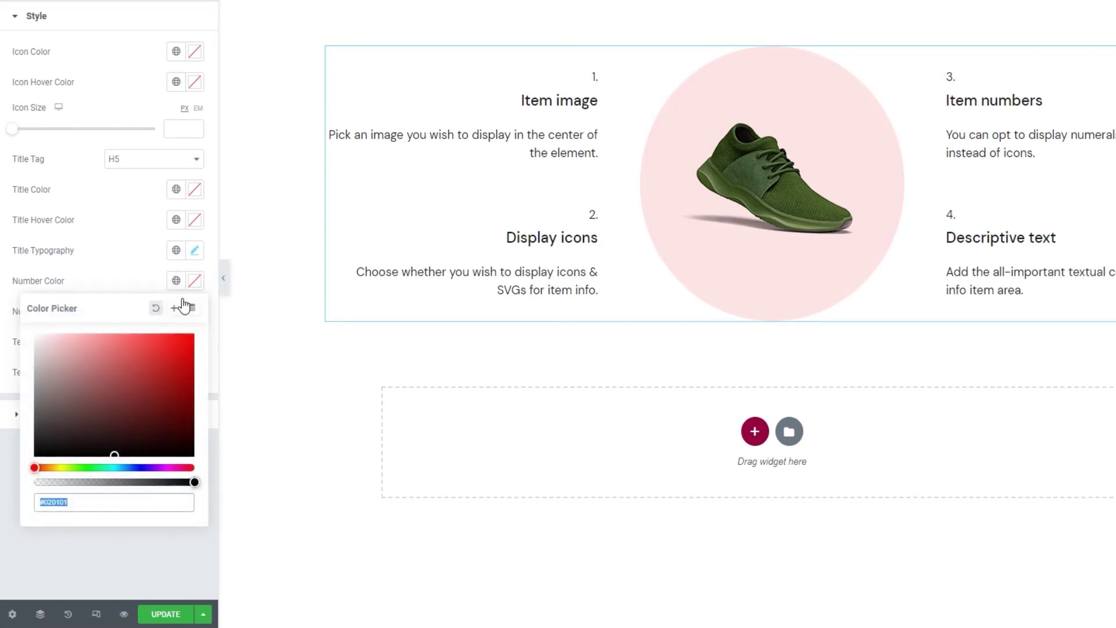
pyautogui.moveTo(163, 365); pyautogui.dragTo(128, 356)
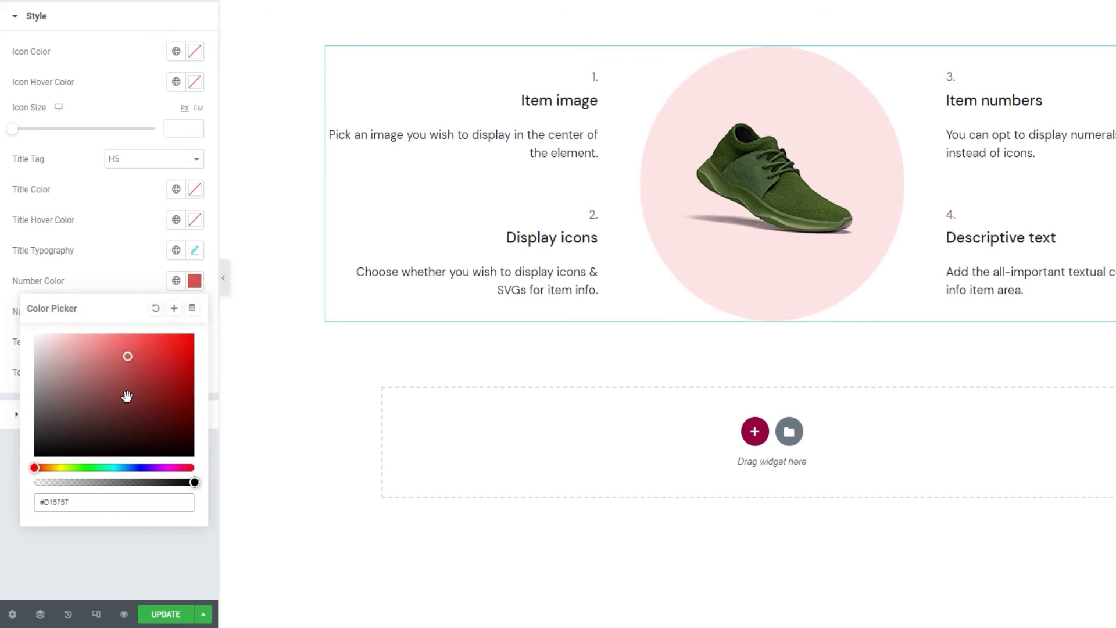
pyautogui.doubleClick(124, 498)
pyautogui.write('1e1e1e')
pyautogui.click(112, 252)
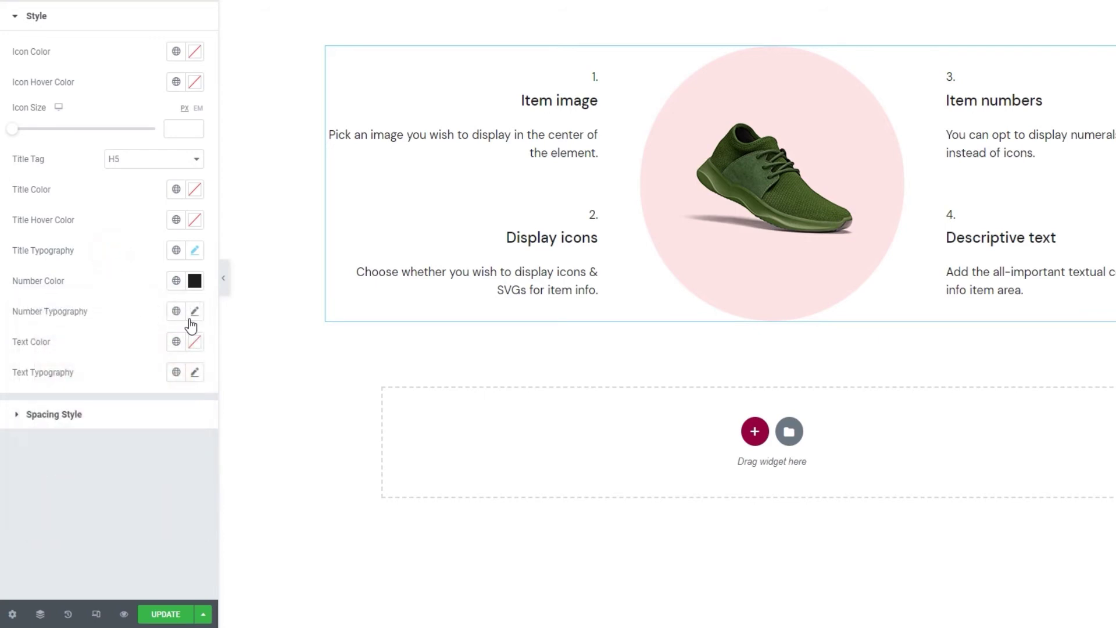
# Give the number typography a 500 font weight.
pyautogui.click(194, 312)
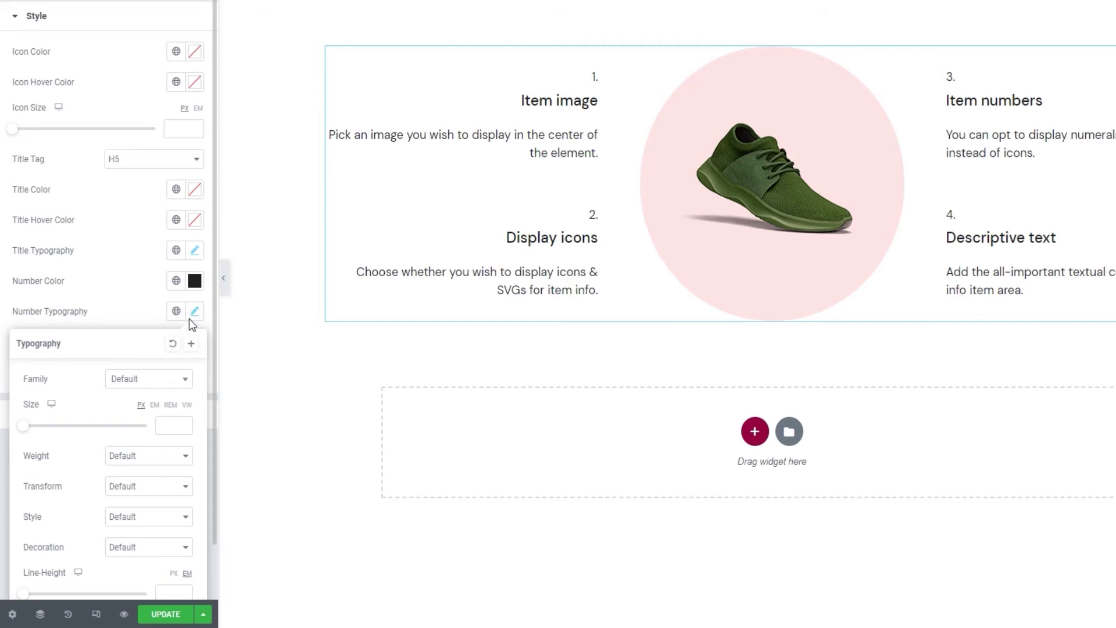
pyautogui.click(148, 457)
pyautogui.click(139, 515)
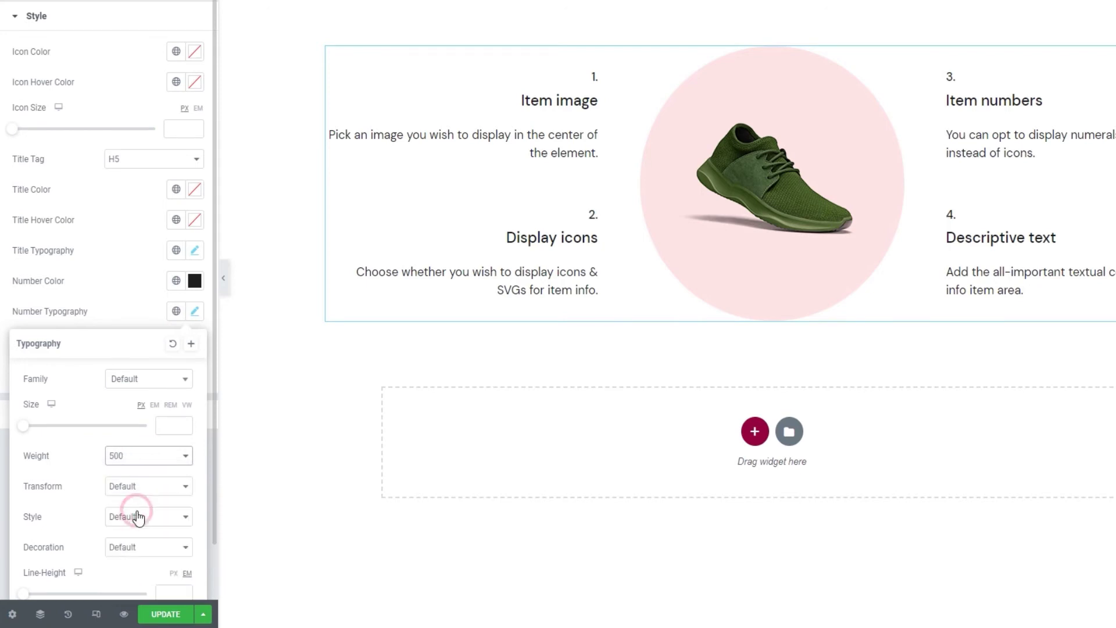
# Set the description Text Color to #1e1e1e.
pyautogui.click(119, 305)
pyautogui.click(195, 342)
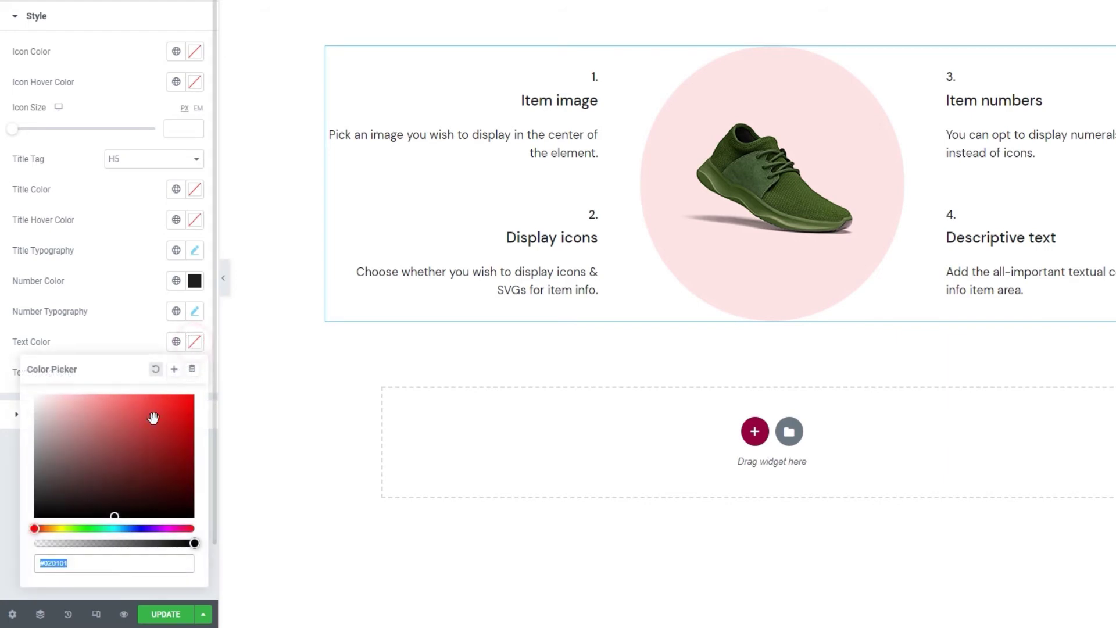
pyautogui.moveTo(144, 439); pyautogui.dragTo(94, 404)
pyautogui.doubleClick(75, 563)
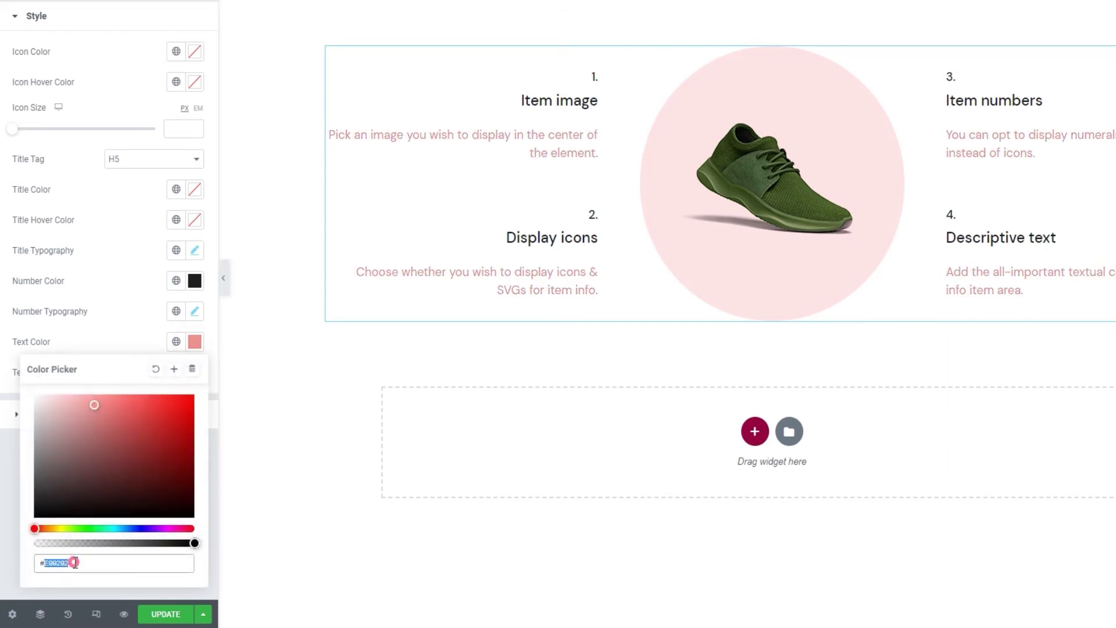
pyautogui.write('1e1e1e')
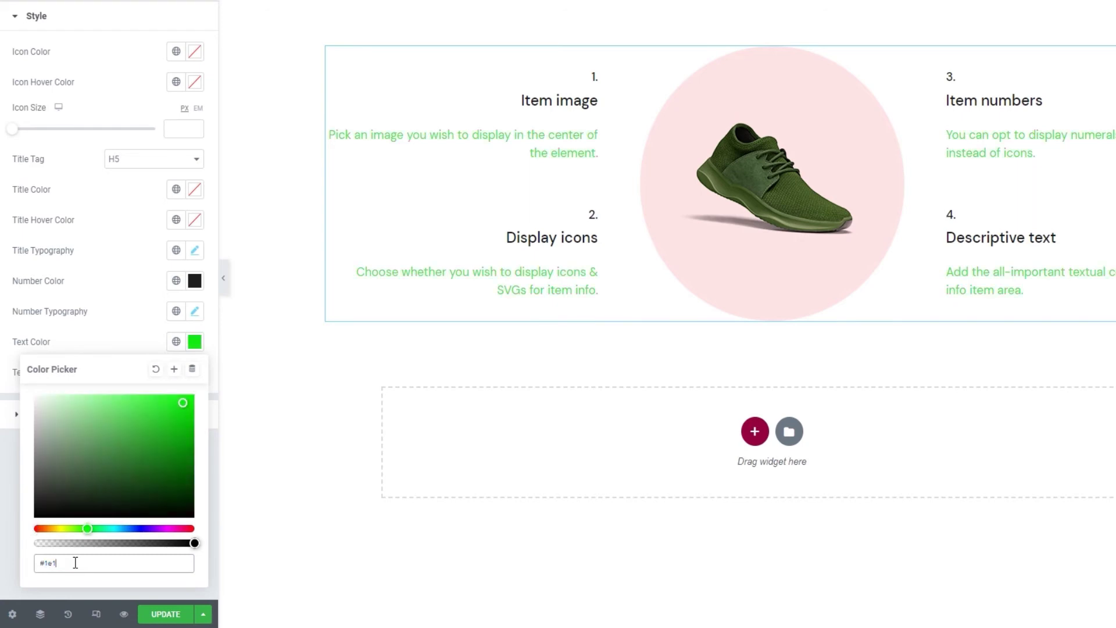
pyautogui.click(118, 341)
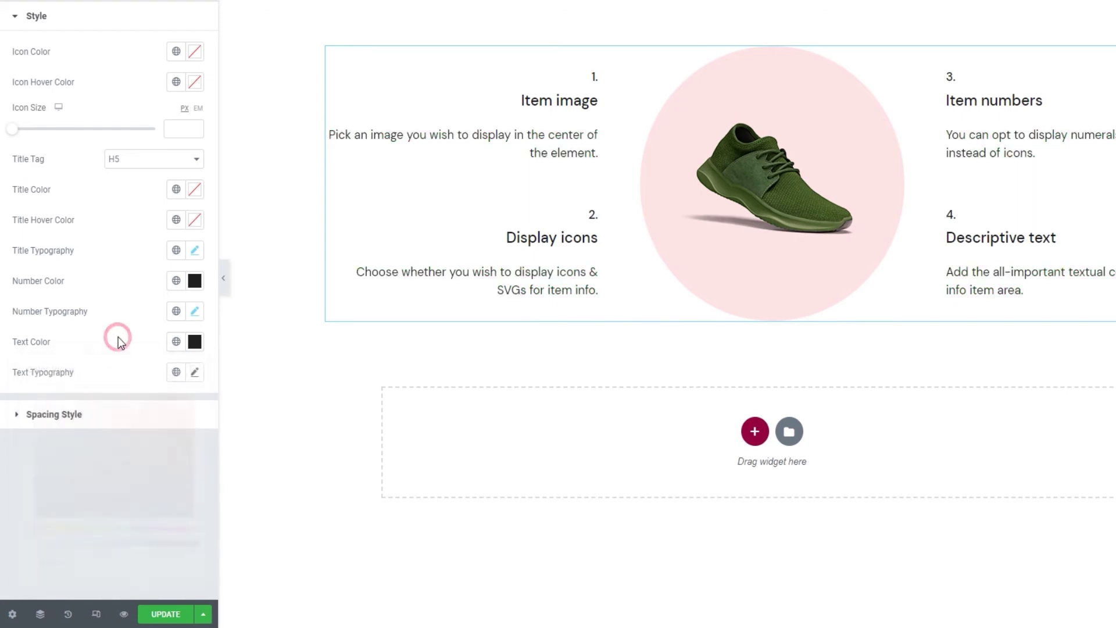
# Set the description text typography to DM Sans with a 26 px line height.
pyautogui.click(195, 373)
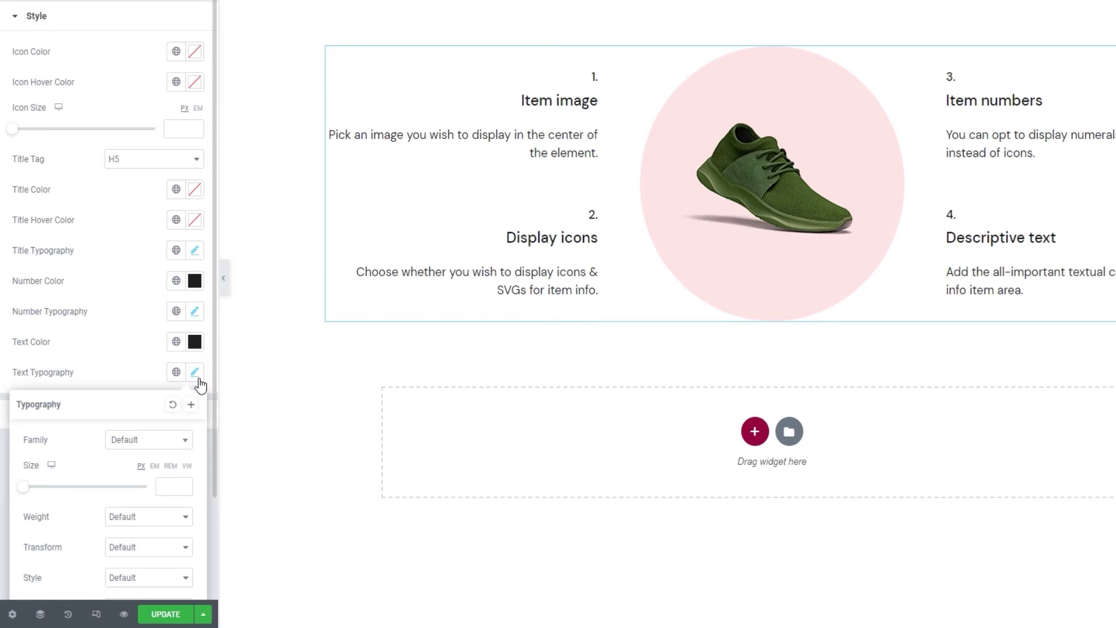
pyautogui.click(145, 439)
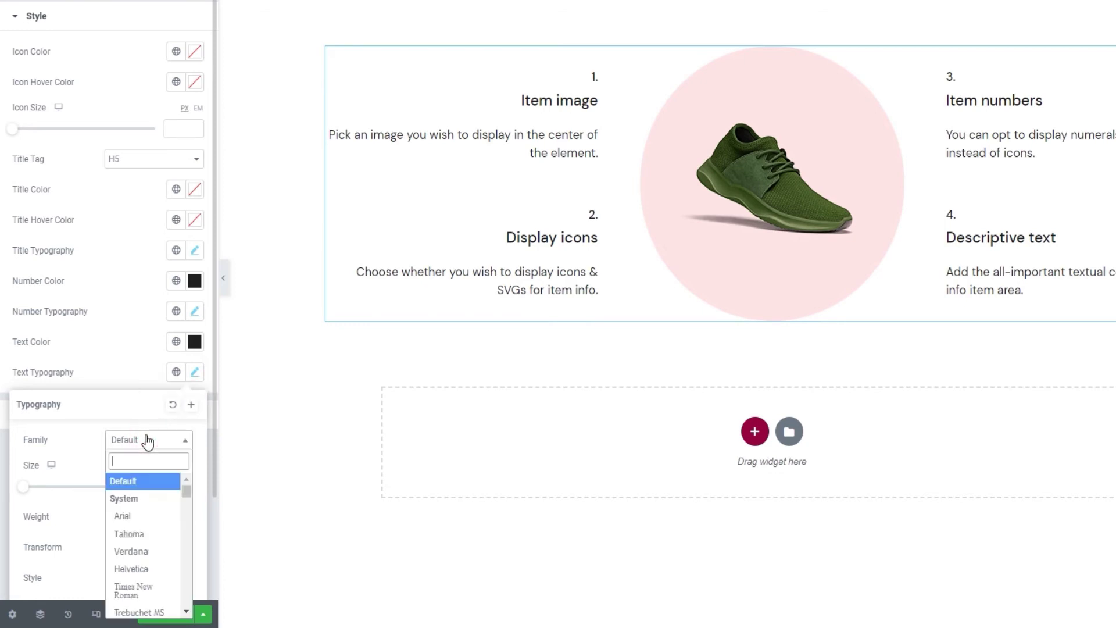
pyautogui.scroll(-3, 145, 435)
pyautogui.write('dm')
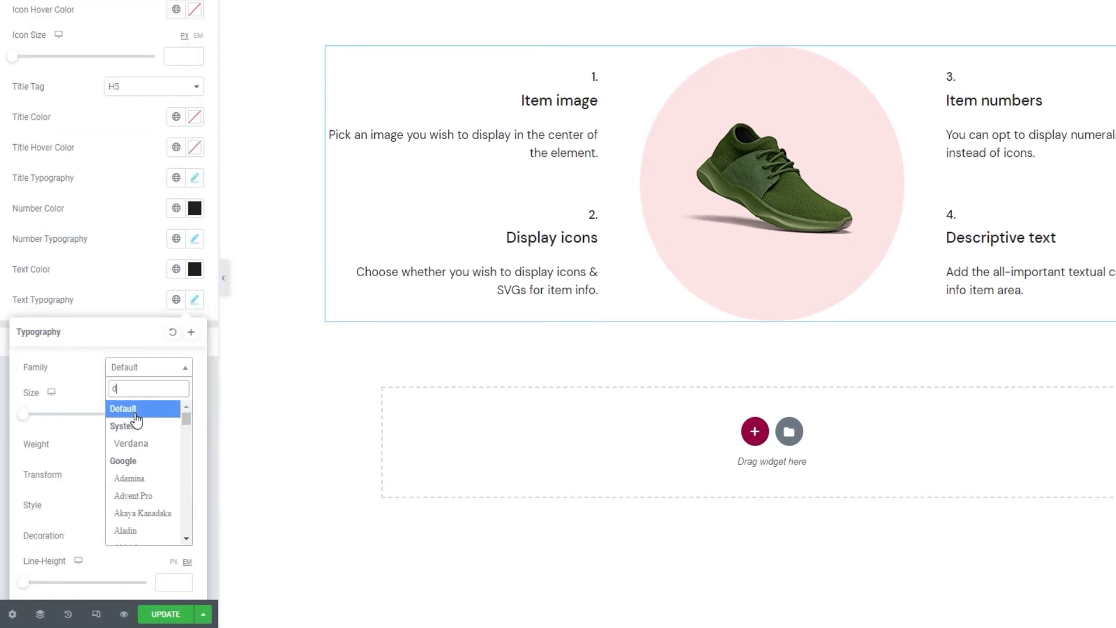
pyautogui.click(143, 444)
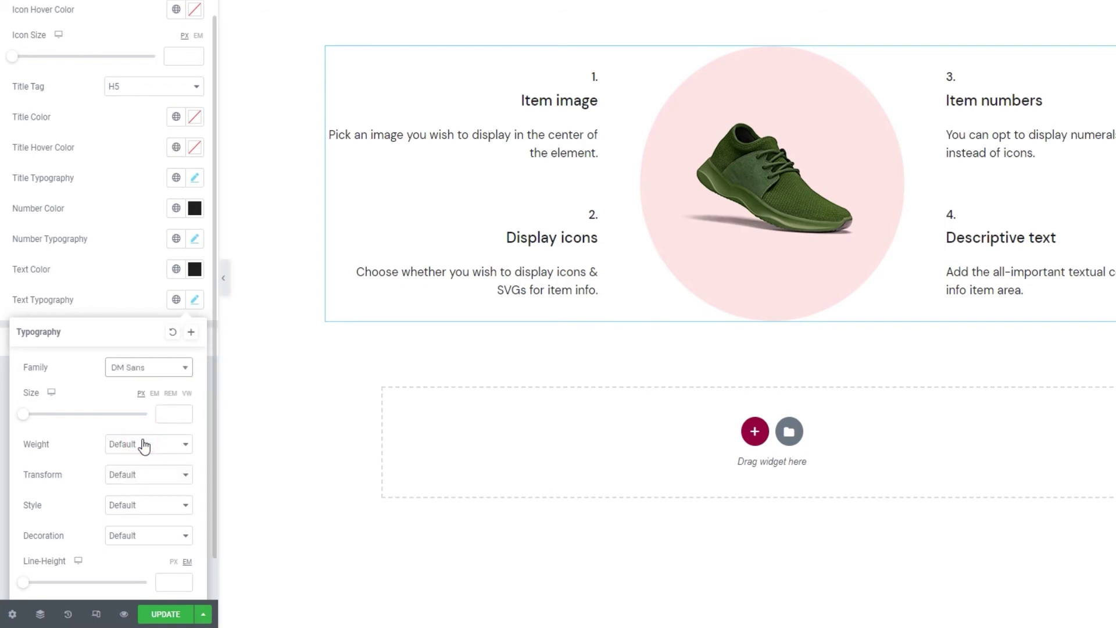
pyautogui.scroll(-1, 100, 407)
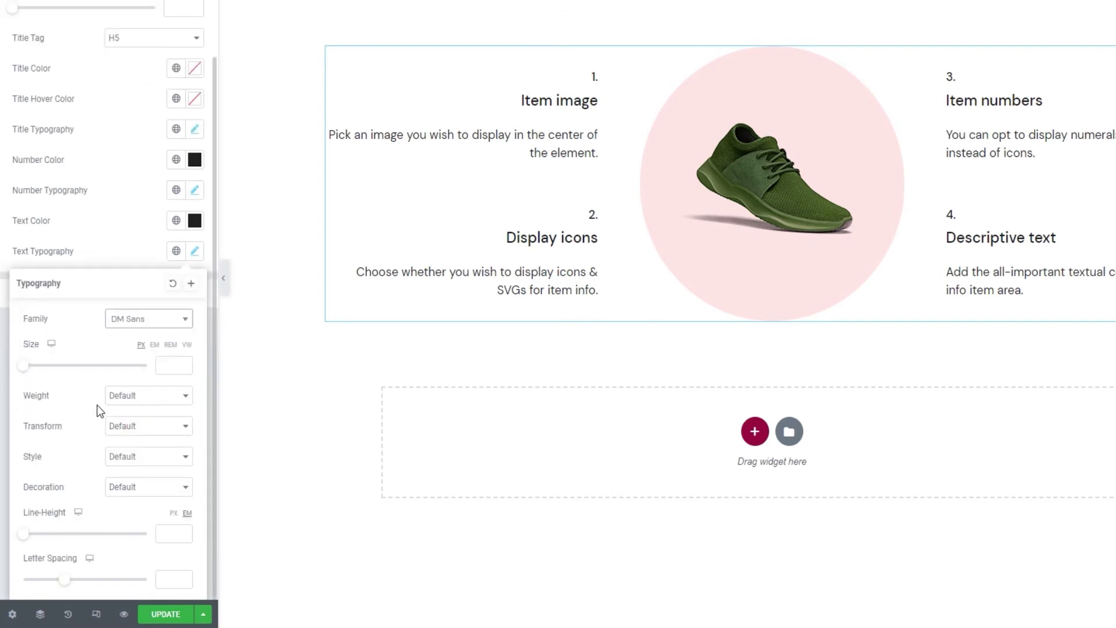
pyautogui.click(175, 513)
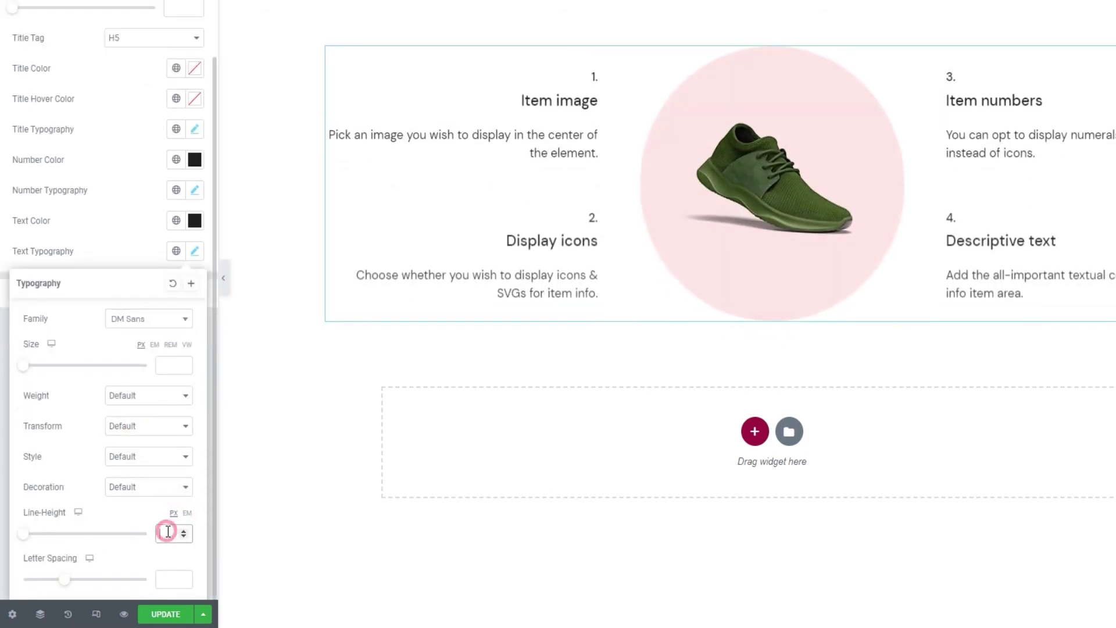
pyautogui.write('26')
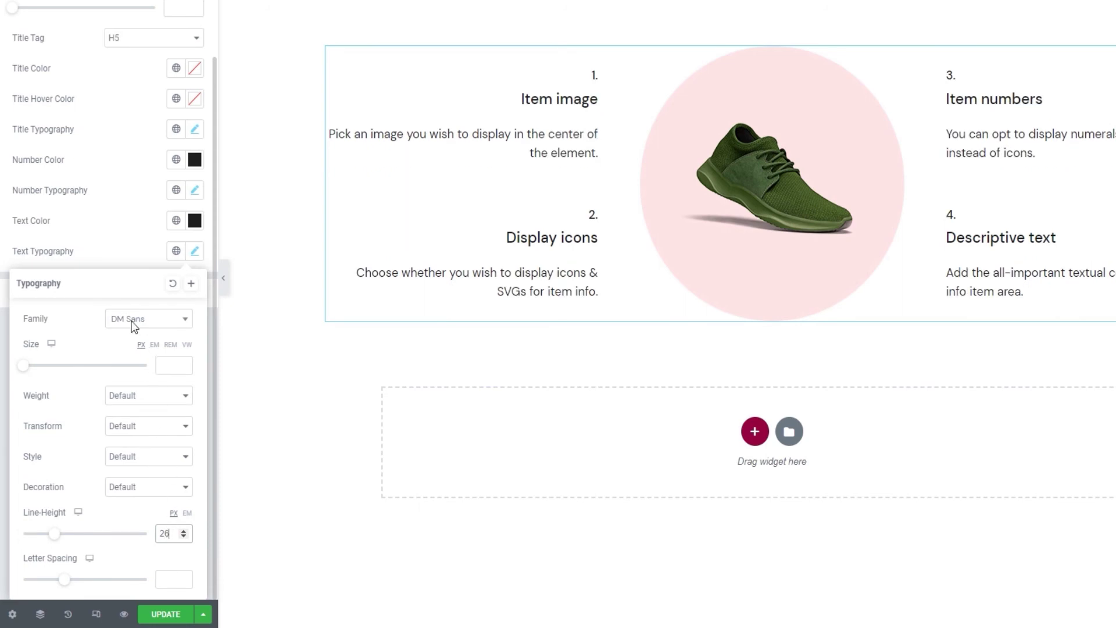
pyautogui.click(120, 245)
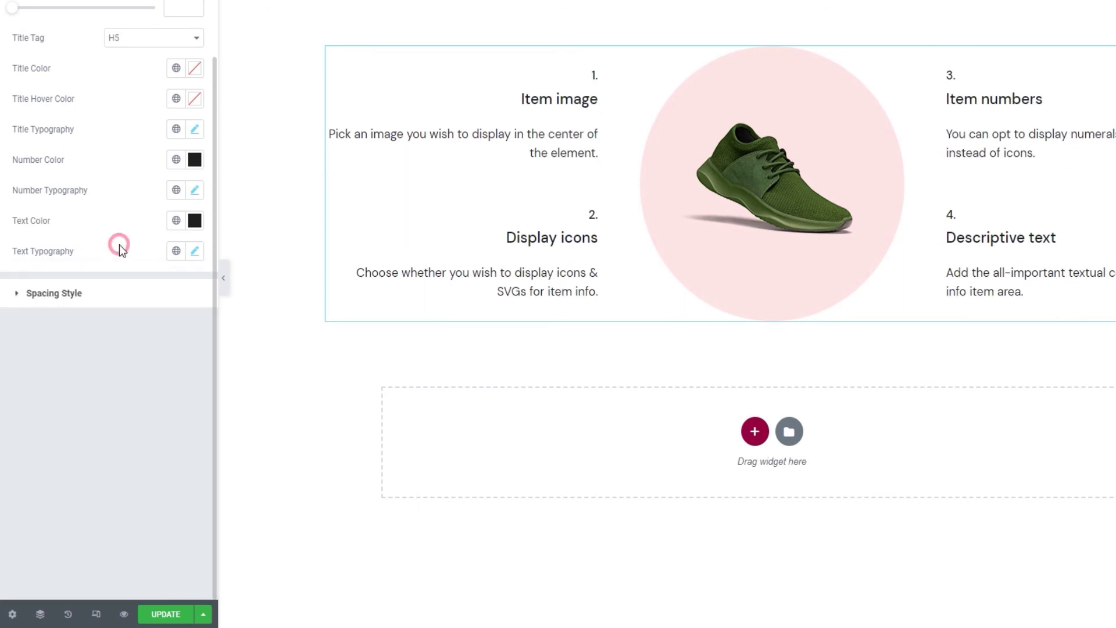
pyautogui.click(110, 298)
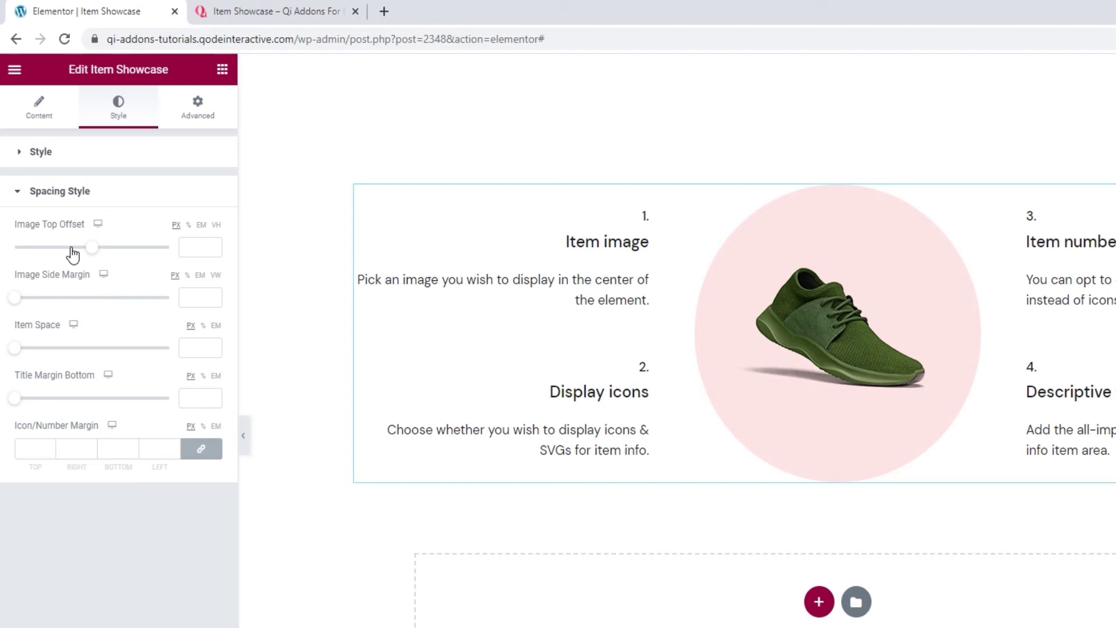
# Set Image Top Offset to 15, Image Side Margin to 65 and item space to 45 px.
pyautogui.moveTo(90, 249); pyautogui.dragTo(98, 256)
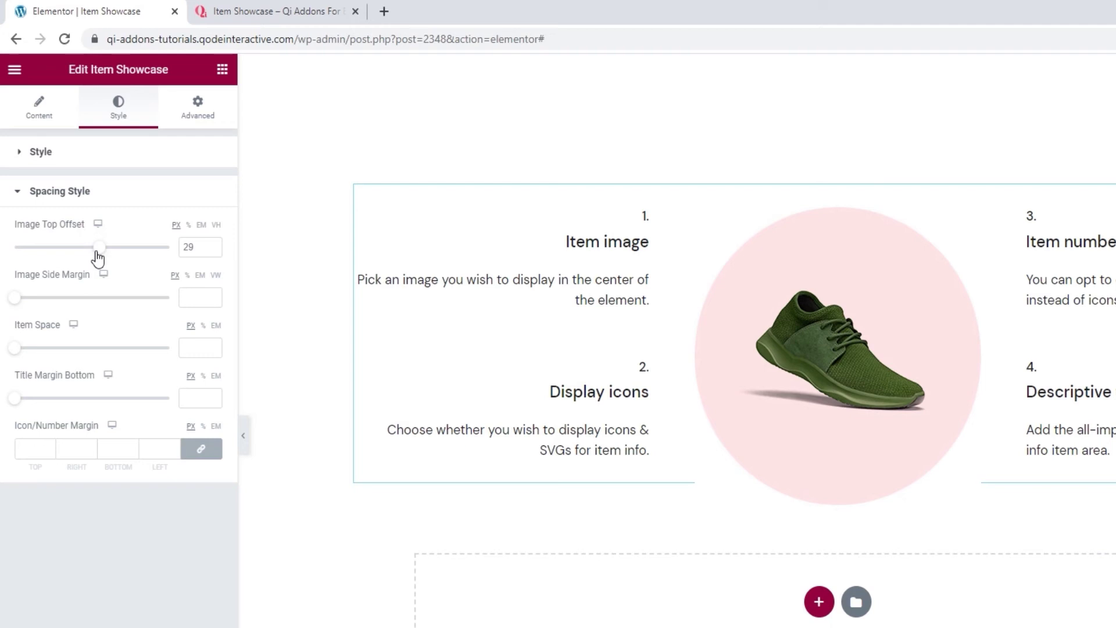
pyautogui.doubleClick(188, 246)
pyautogui.write('15')
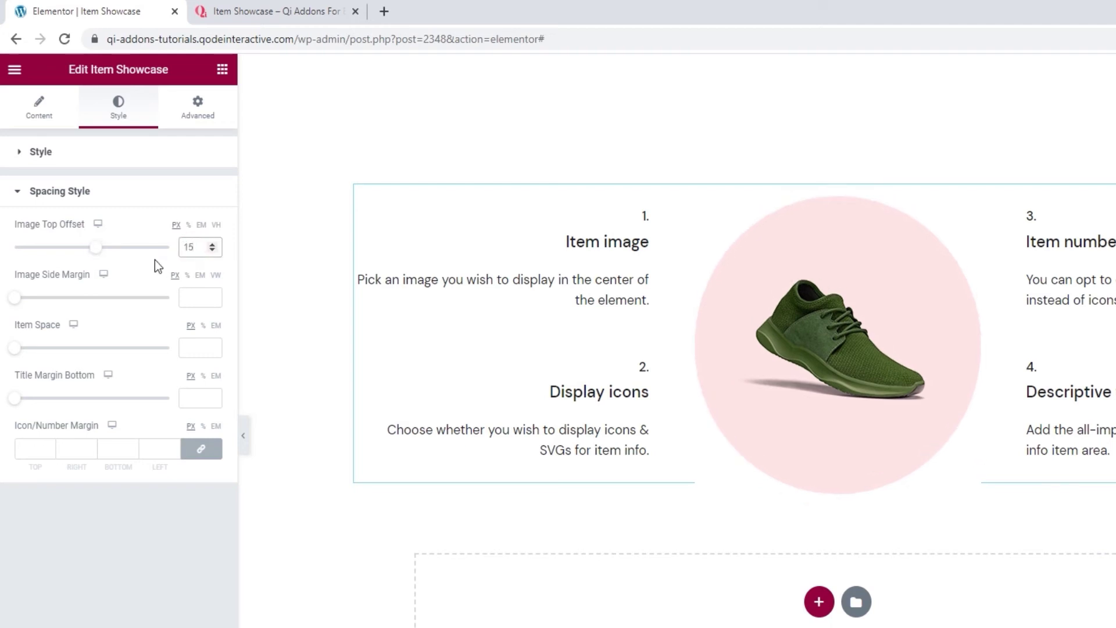
pyautogui.click(12, 296)
pyautogui.moveTo(13, 296); pyautogui.dragTo(35, 299)
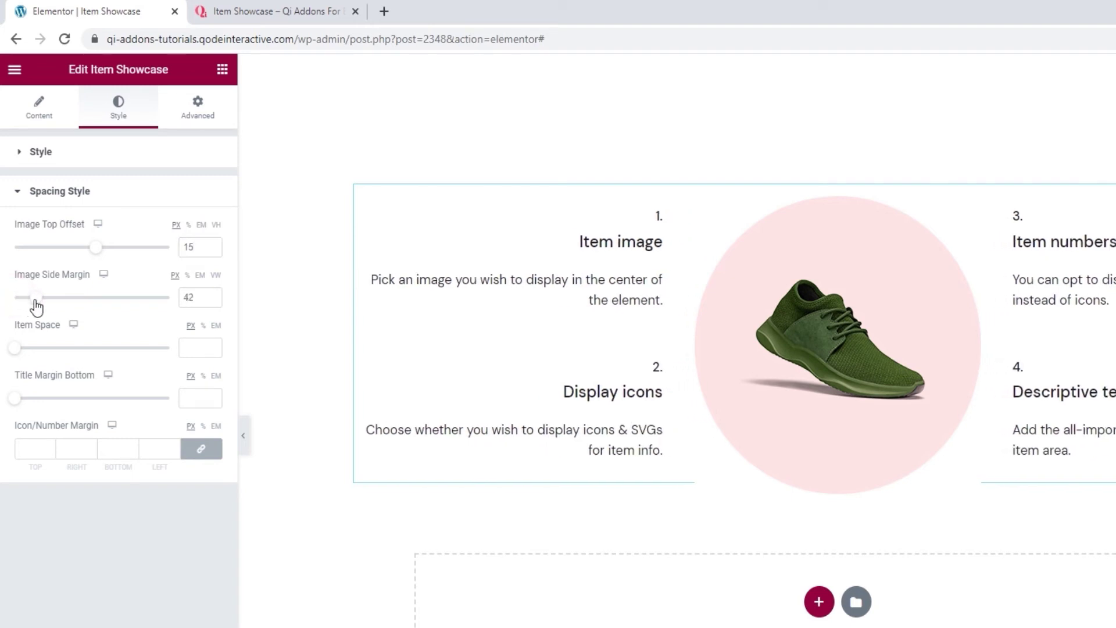
pyautogui.doubleClick(190, 298)
pyautogui.write('65')
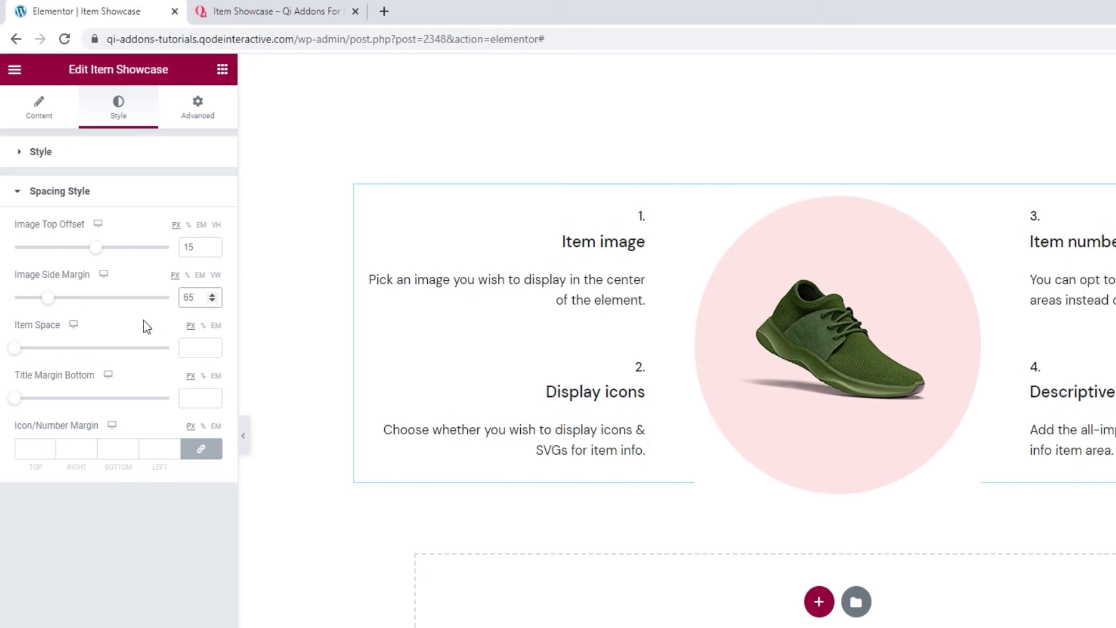
pyautogui.moveTo(20, 350); pyautogui.dragTo(88, 362)
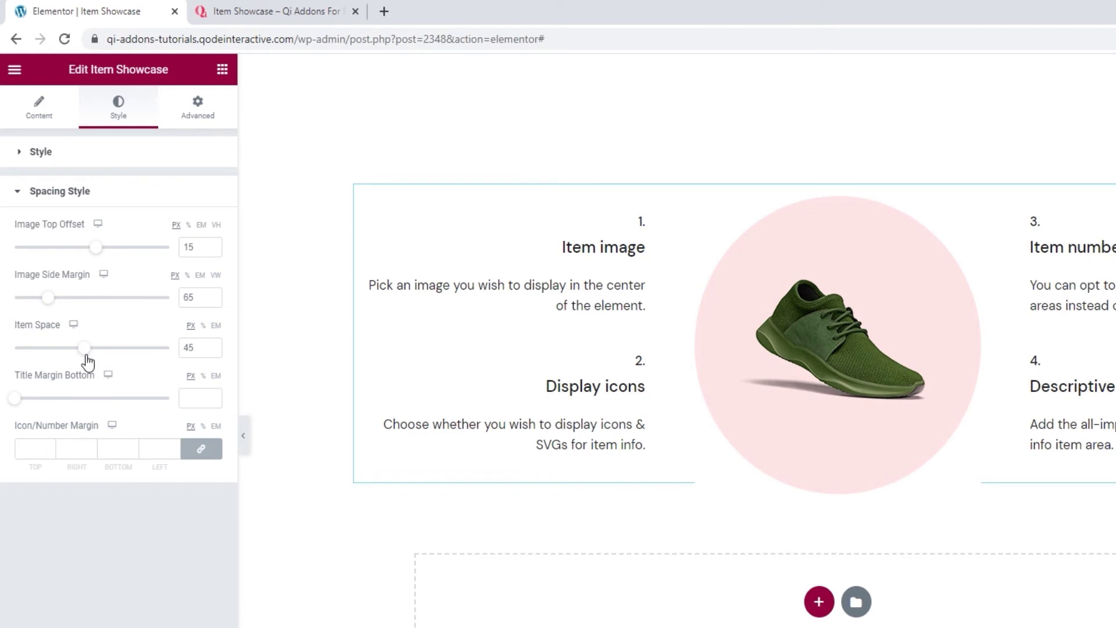
# Set the showcase Item Space to 45 and the Title Margin Bottom to 10.
pyautogui.moveTo(15, 398); pyautogui.dragTo(57, 405)
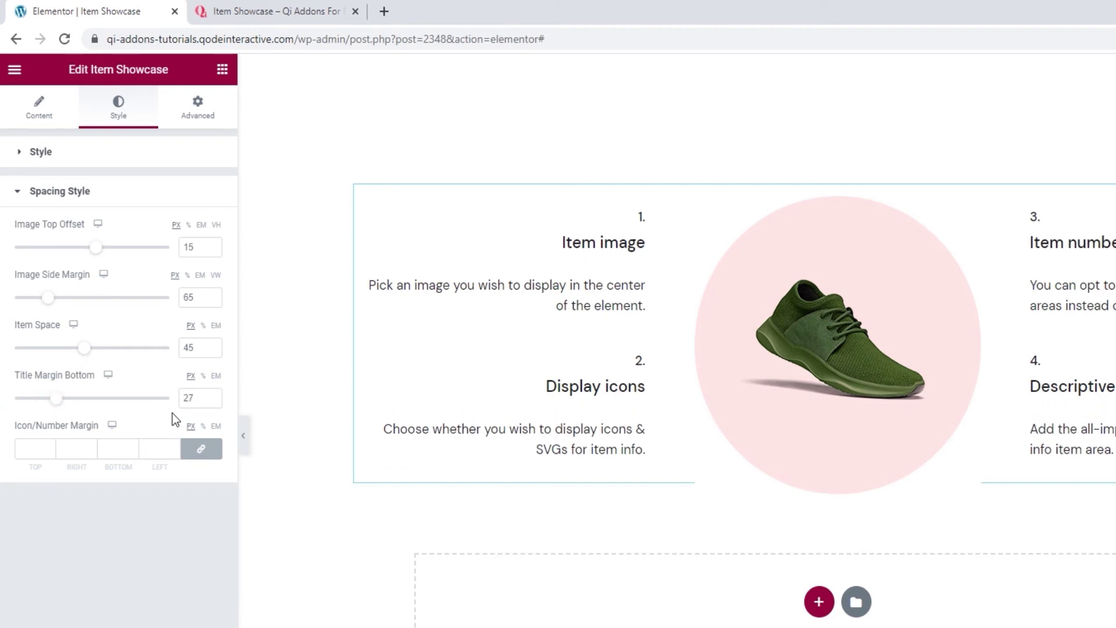
pyautogui.doubleClick(185, 398)
pyautogui.write('10')
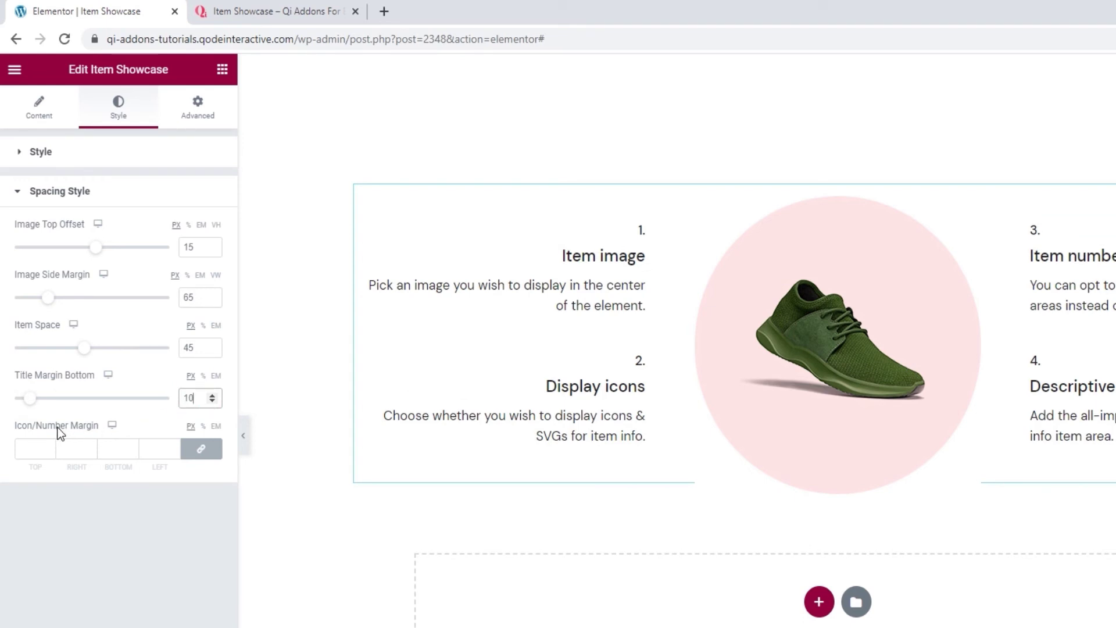
# Unlink the Icon/Number Margin, set bottom to 13 and other sides to 0, then save the page.
pyautogui.click(51, 446)
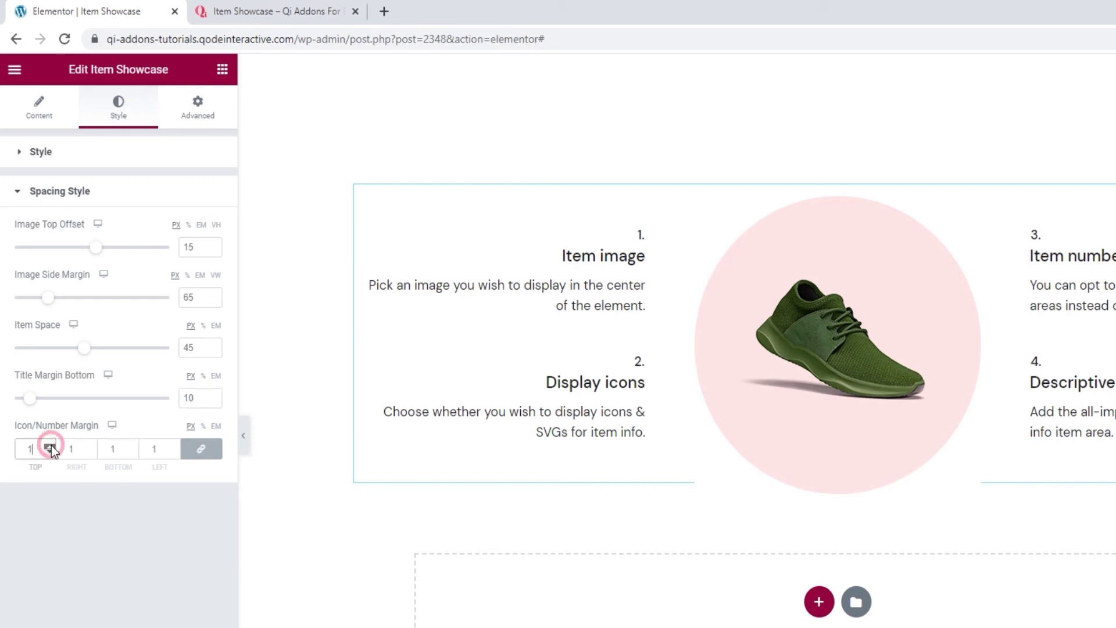
pyautogui.click(51, 445)
pyautogui.click(51, 445)
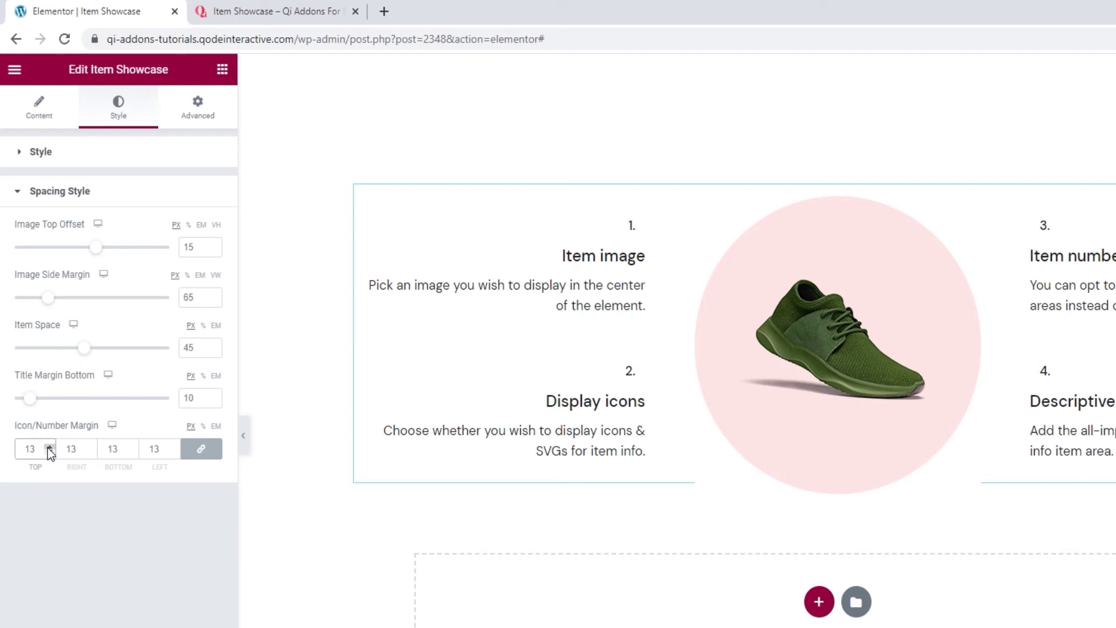
pyautogui.doubleClick(17, 448)
pyautogui.press('BackSpace')
pyautogui.click(190, 455)
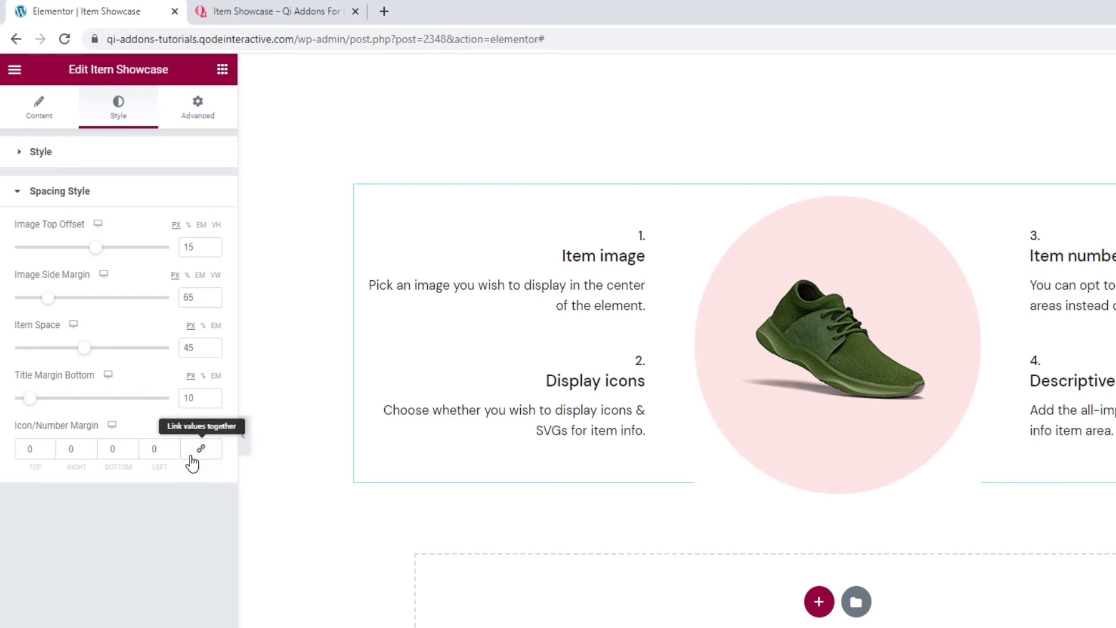
pyautogui.click(112, 448)
pyautogui.write('13')
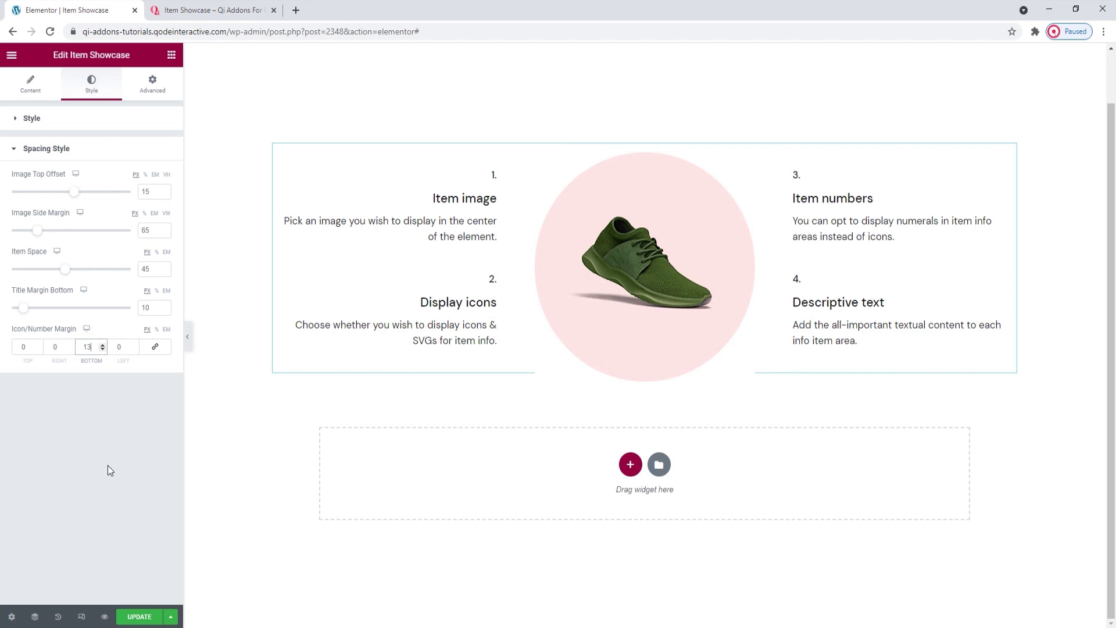
pyautogui.click(140, 617)
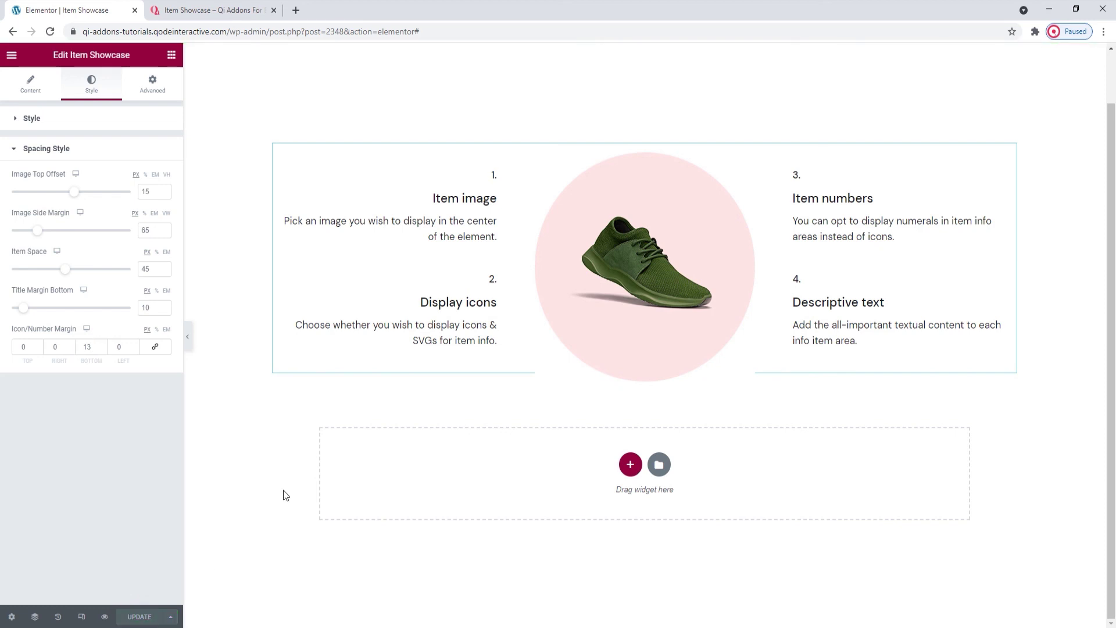
pyautogui.click(209, 10)
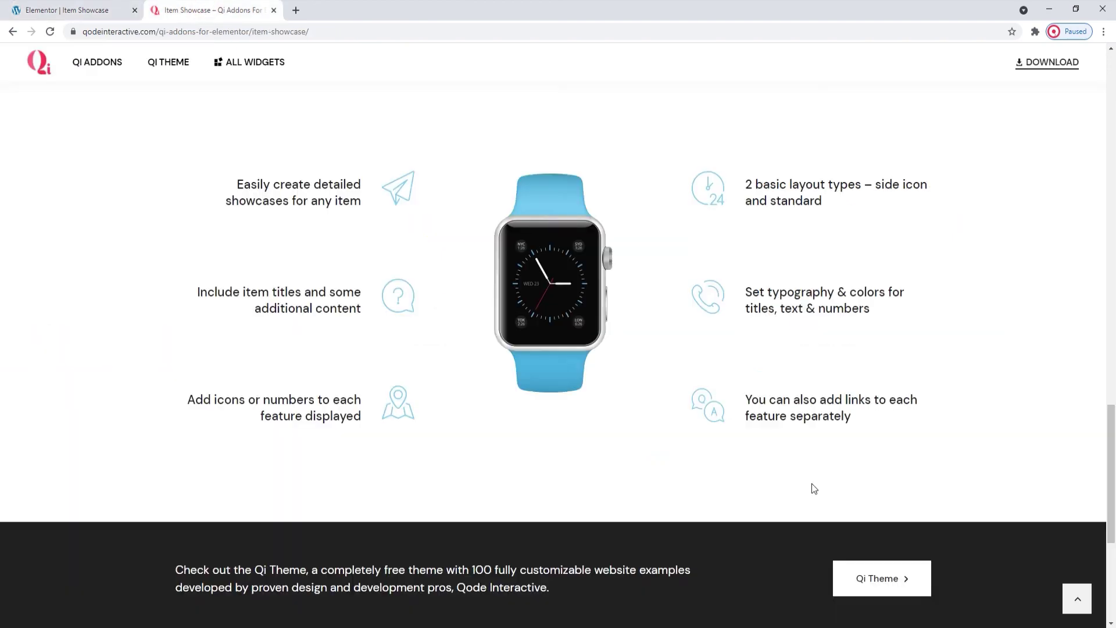
# Jump to the top of the Qi Addons Item Showcase demo page, then scroll down to the blue watch example.
pyautogui.click(1073, 600)
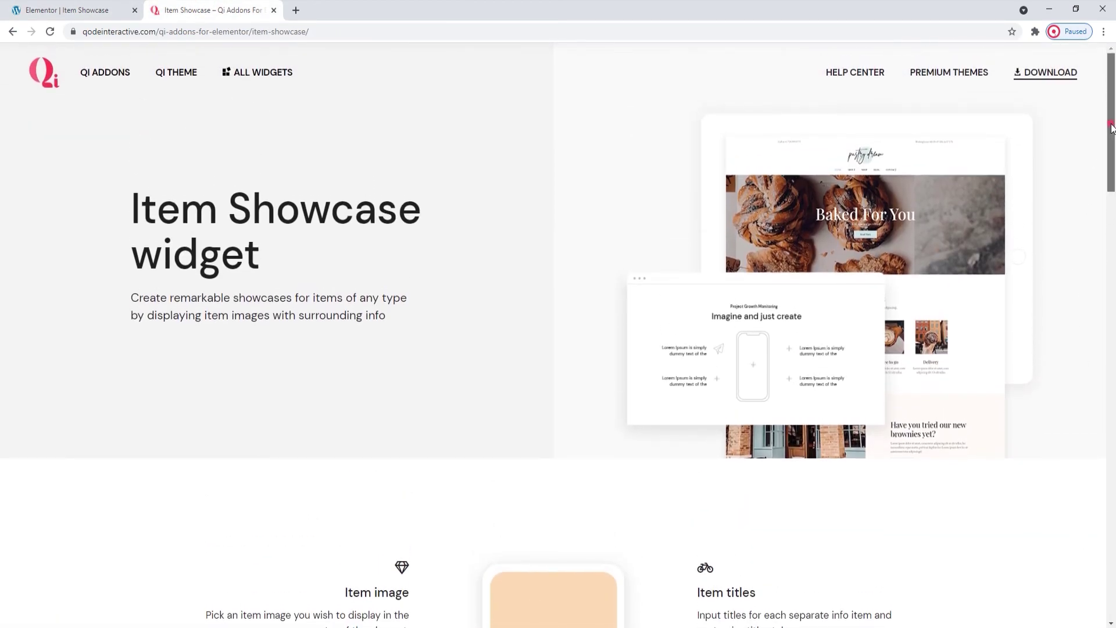
pyautogui.moveTo(1112, 128); pyautogui.dragTo(1114, 218)
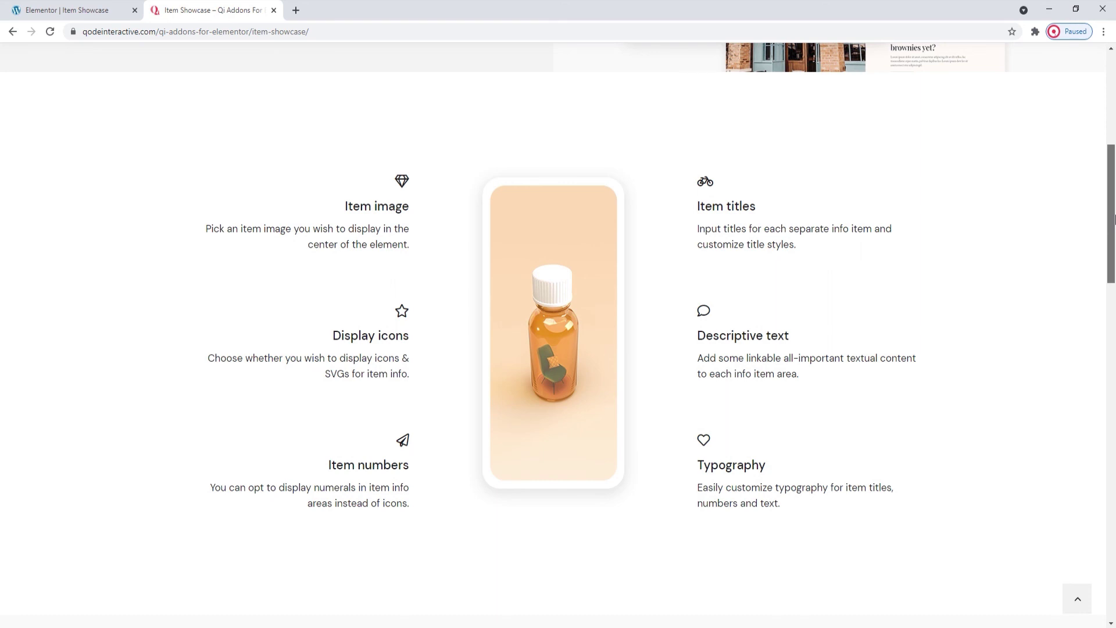
pyautogui.moveTo(1115, 218); pyautogui.dragTo(1115, 451)
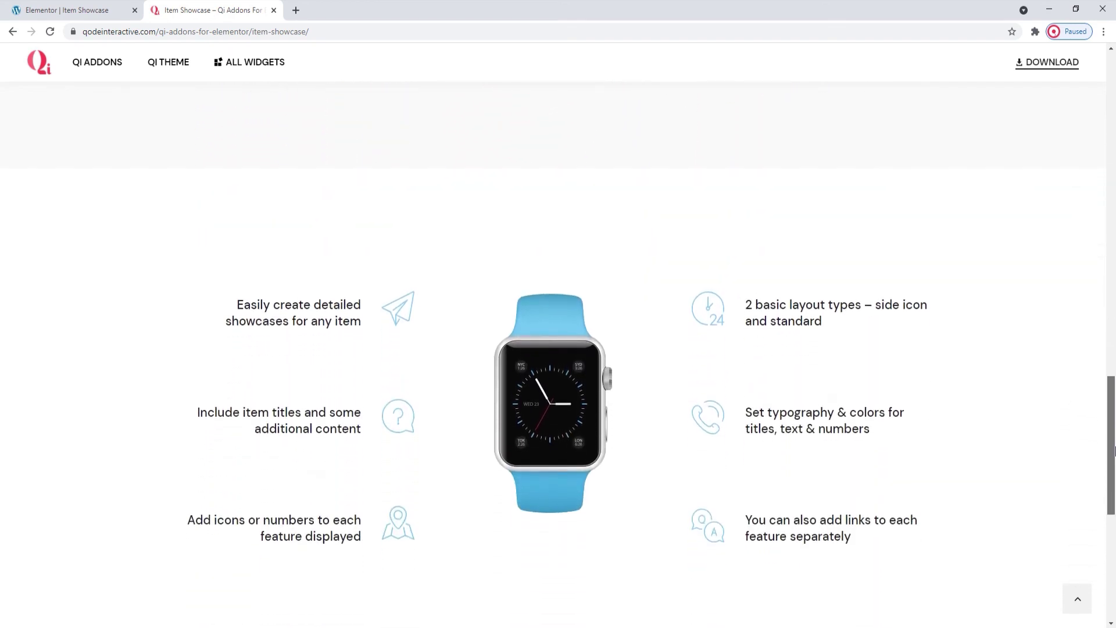
pyautogui.moveTo(1114, 451); pyautogui.dragTo(1115, 476)
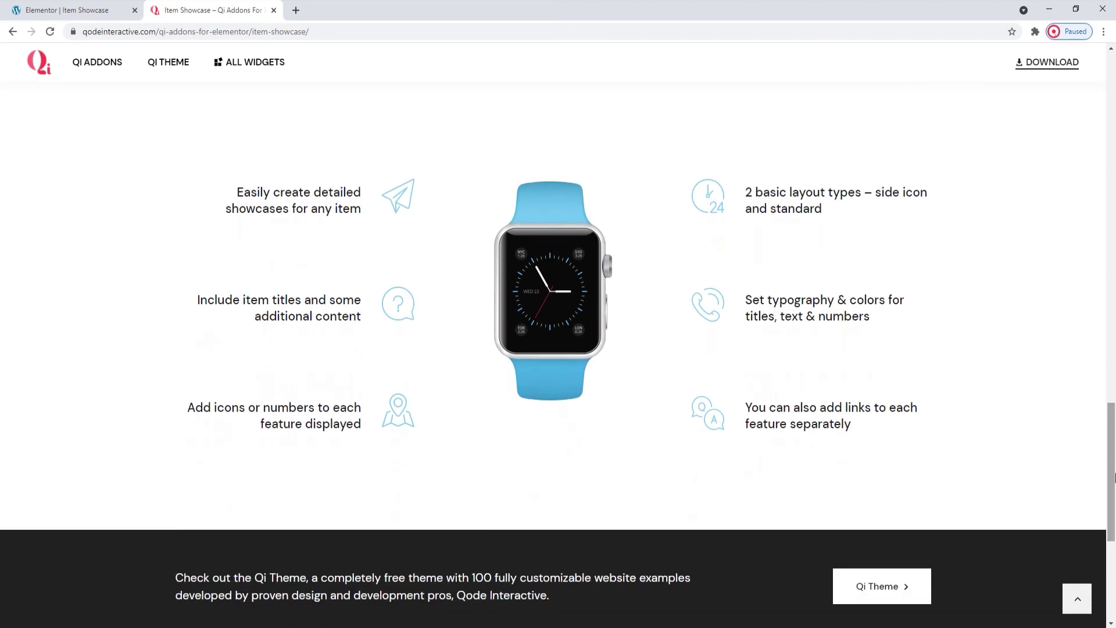